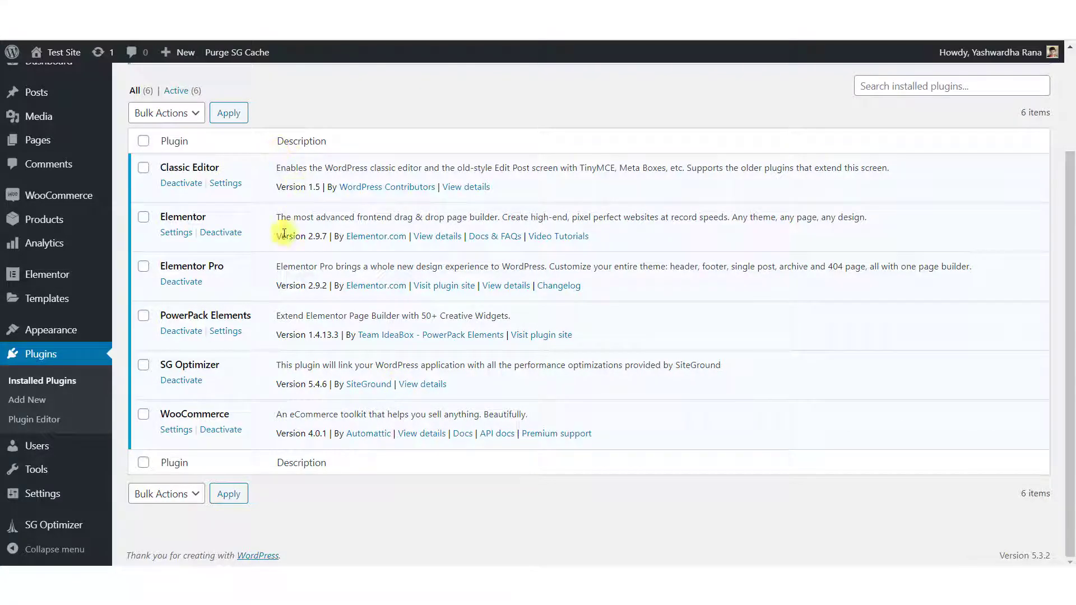
Step: Save the Google Map API key in PowerPack settings and return to the Contact Us editor
{"action": "mouse_move", "coordinate": [93, 273]}
{"action": "left_click", "coordinate": [173, 438]}
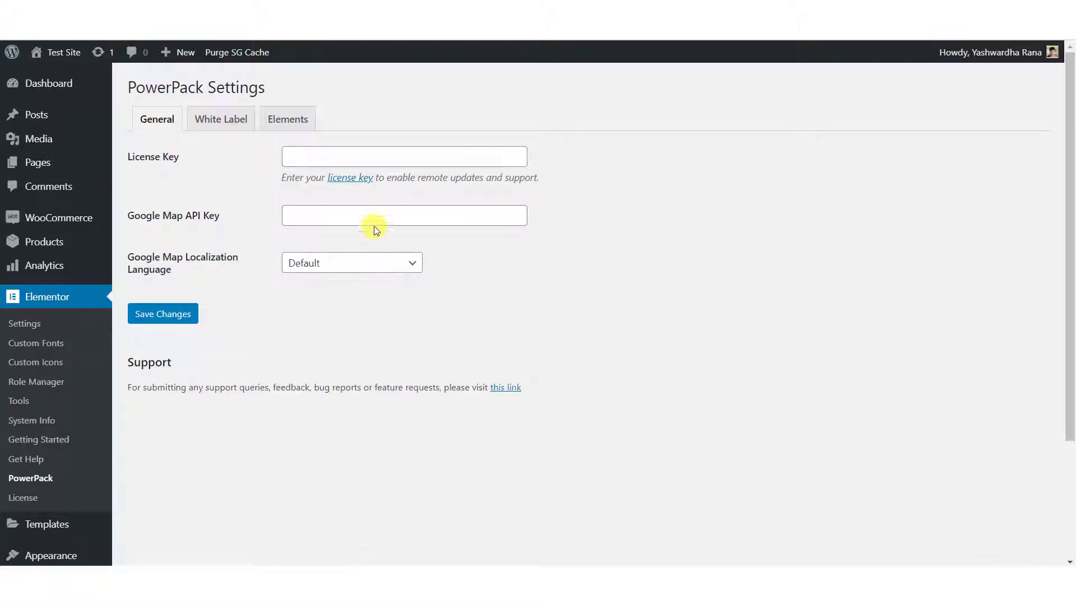
{"action": "left_click", "coordinate": [317, 216]}
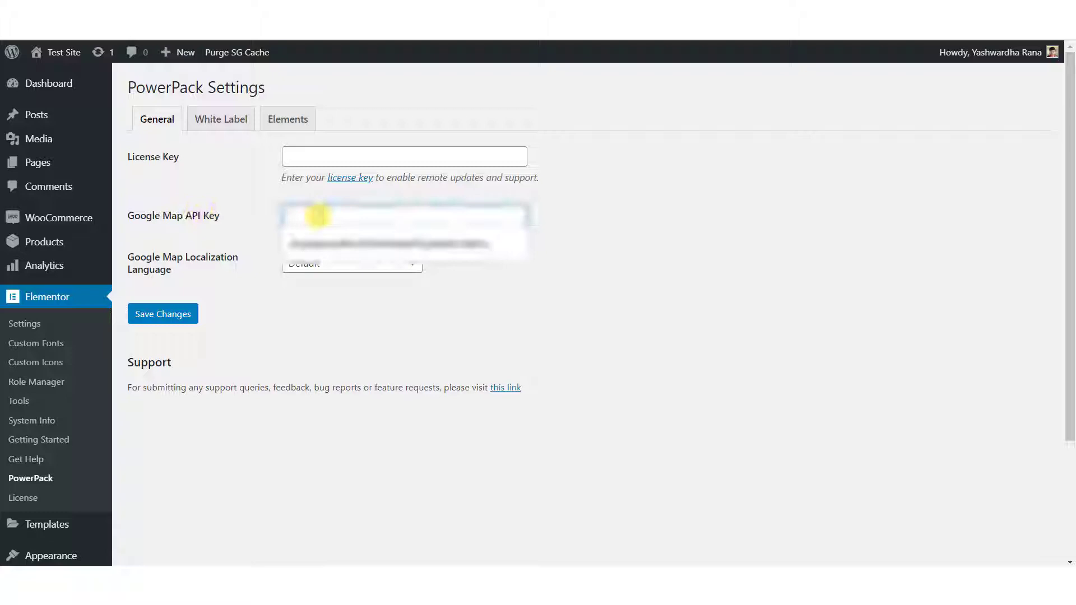
{"action": "left_click", "coordinate": [336, 244]}
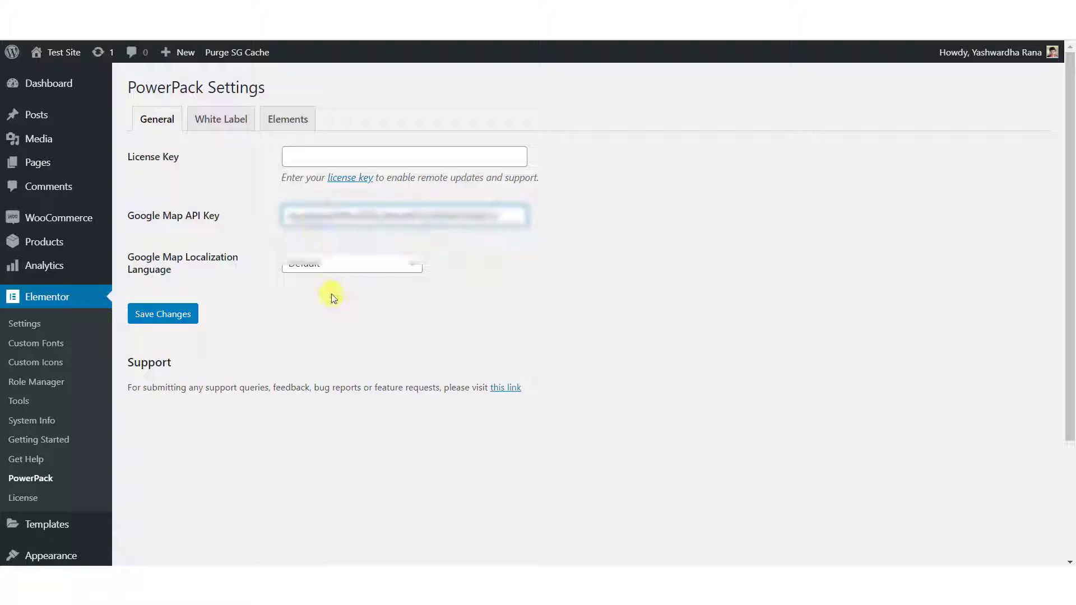
{"action": "left_click", "coordinate": [185, 315]}
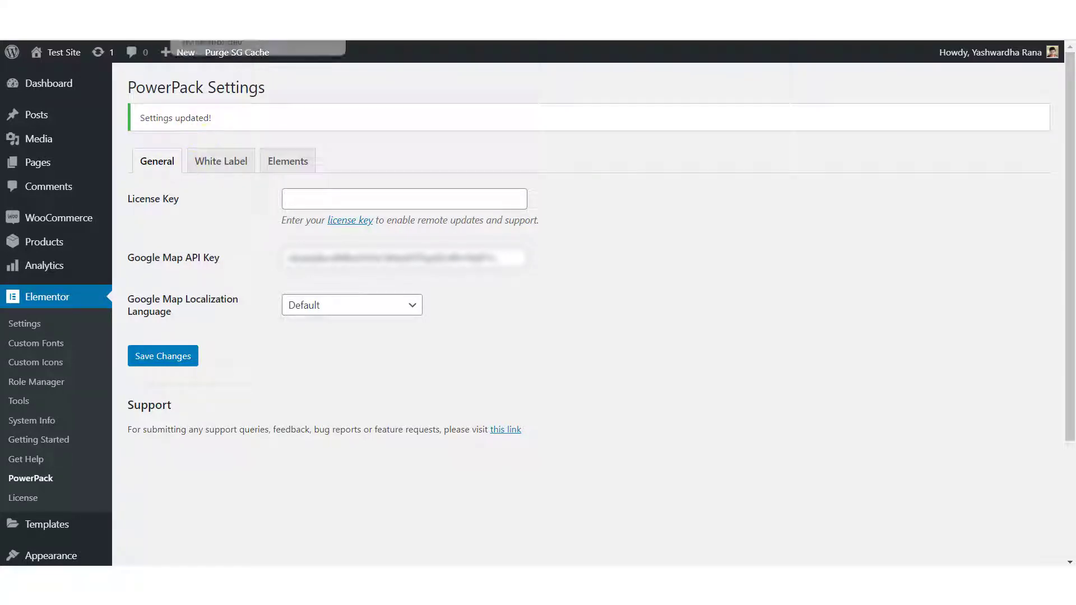
{"action": "left_click", "coordinate": [224, 28]}
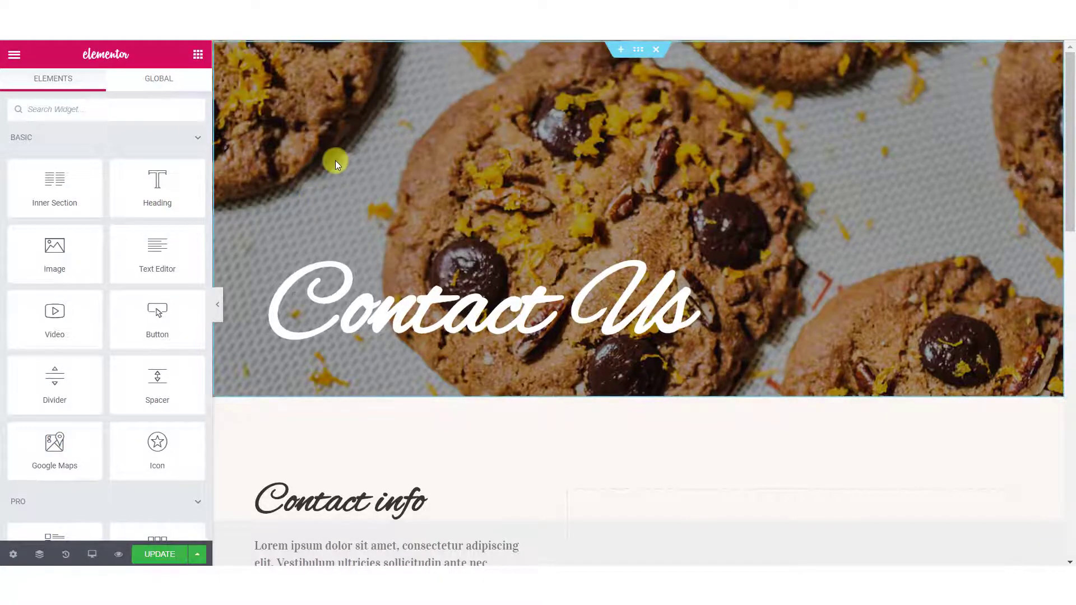
Step: Search for 'google' and drop the PP Google Maps widget beside the Contact info column
{"action": "scroll", "coordinate": [732, 325], "scroll_direction": "down", "scroll_amount": 6}
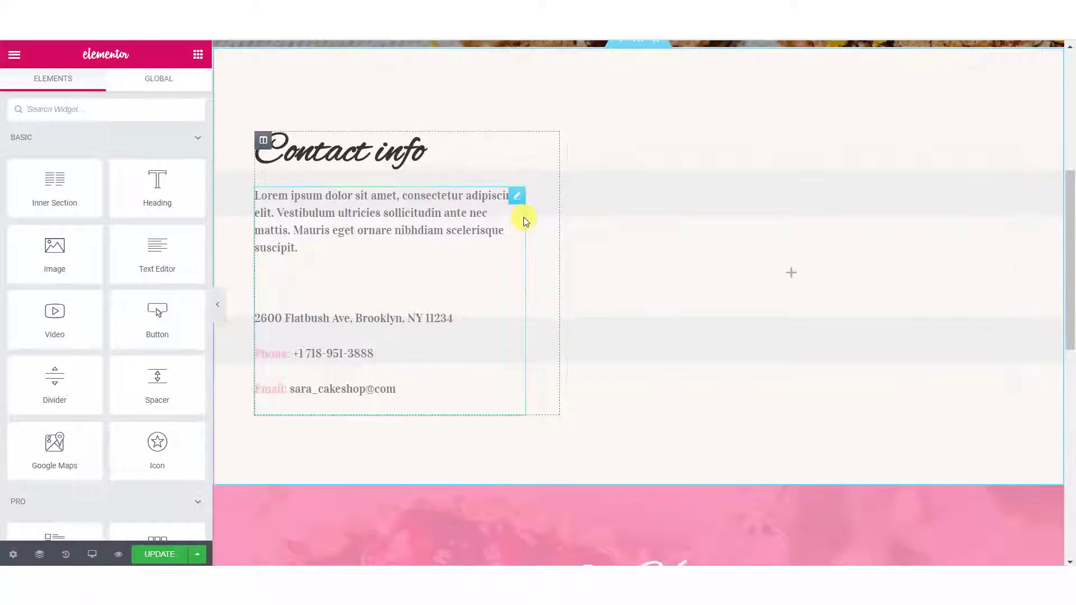
{"action": "left_click", "coordinate": [106, 109]}
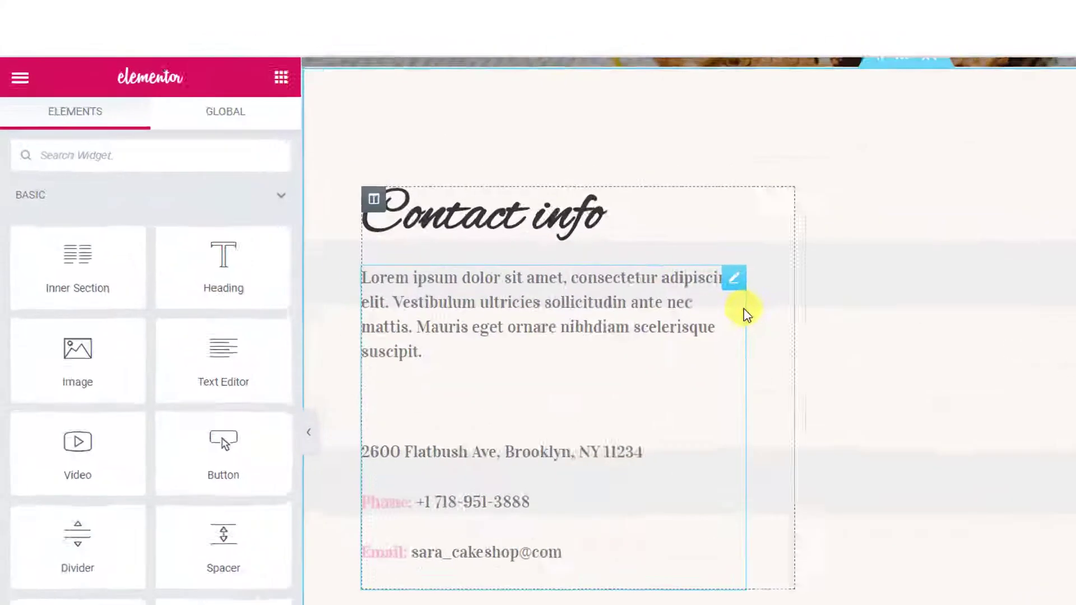
{"action": "type", "text": "googl"}
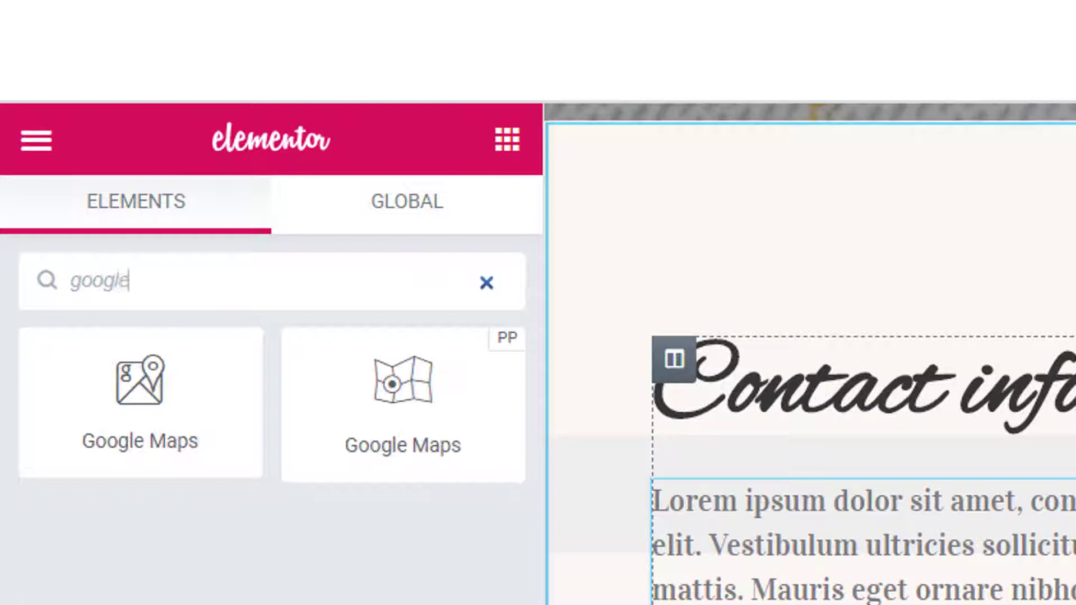
{"action": "type", "text": "e"}
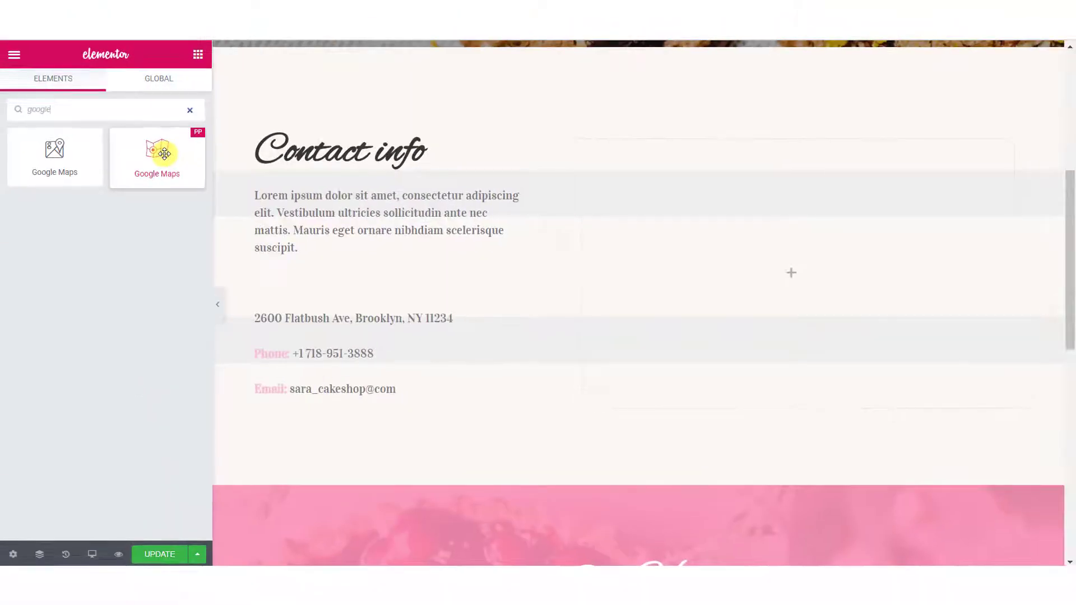
{"action": "left_click_drag", "start_coordinate": [164, 154], "coordinate": [752, 290]}
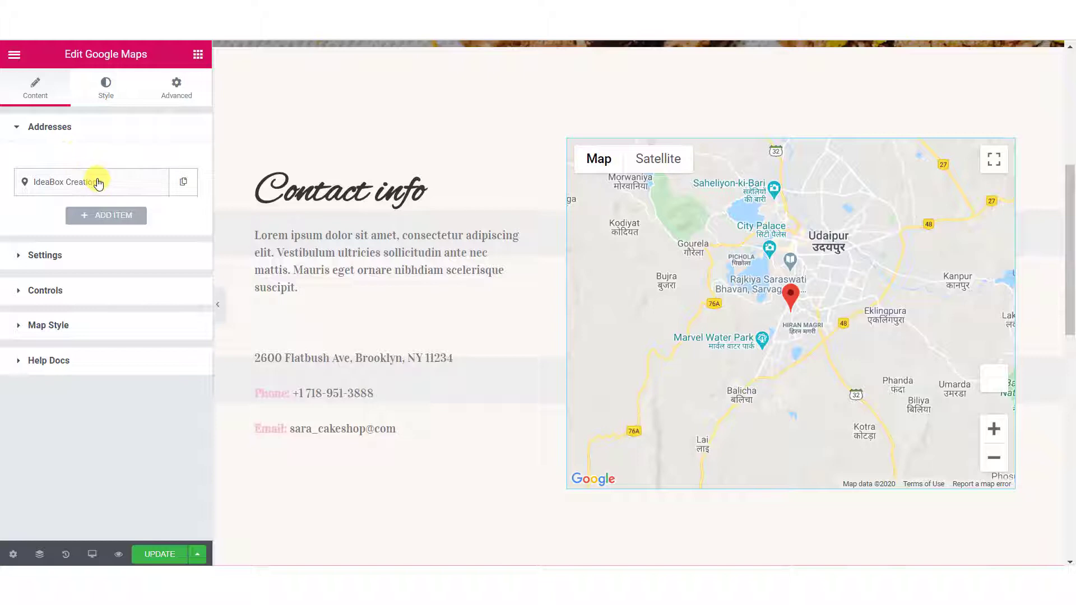
Step: Enable the IdeaBox Creations info window with description 'WordPress Web Design and Development Agency'
{"action": "left_click", "coordinate": [98, 182]}
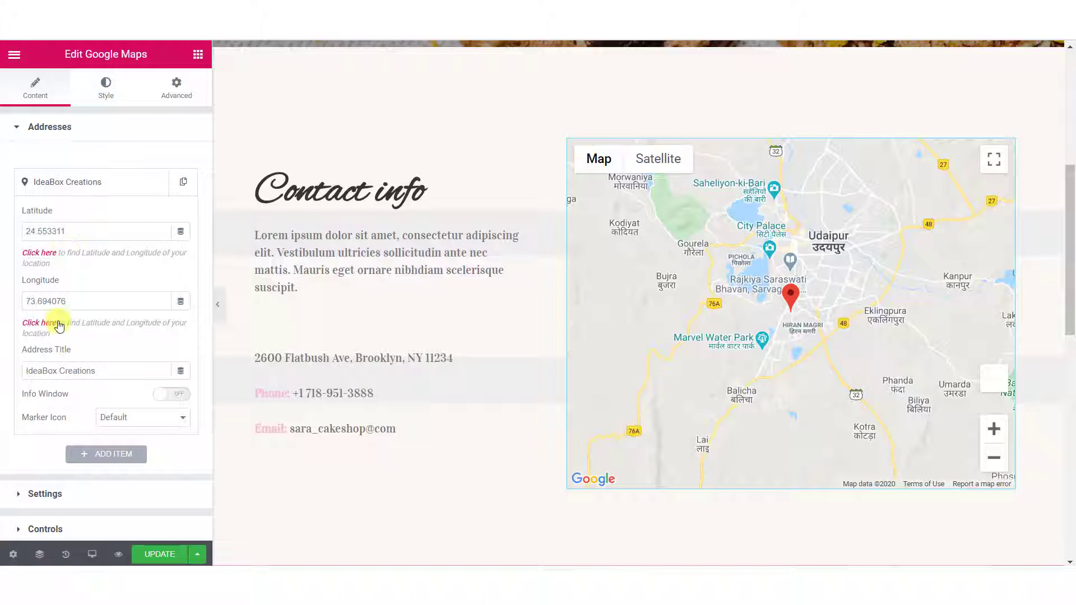
{"action": "scroll", "coordinate": [64, 331], "scroll_direction": "down", "scroll_amount": 2}
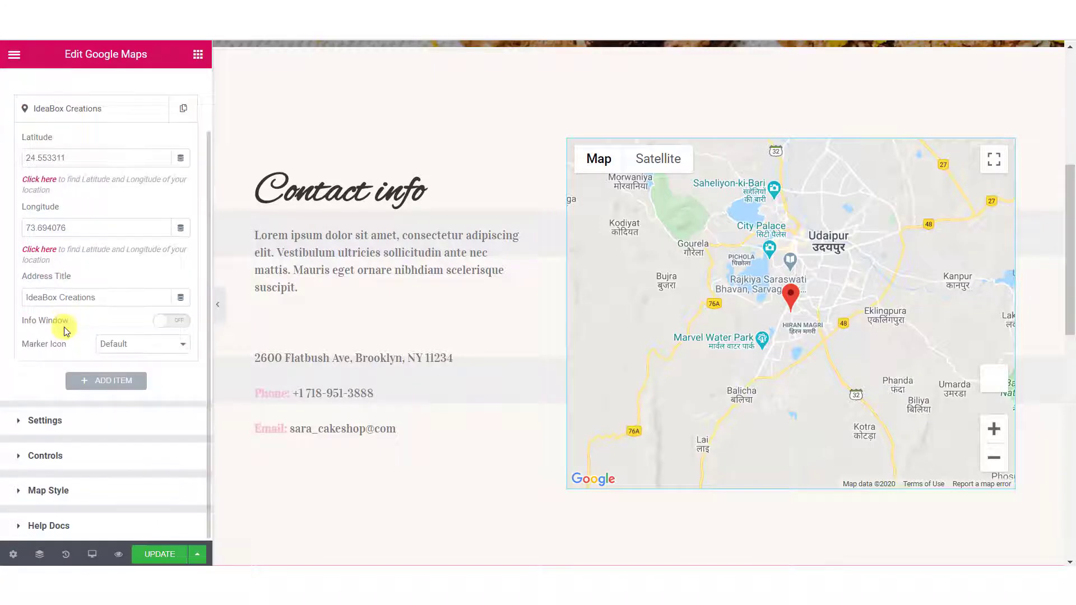
{"action": "left_click", "coordinate": [166, 324]}
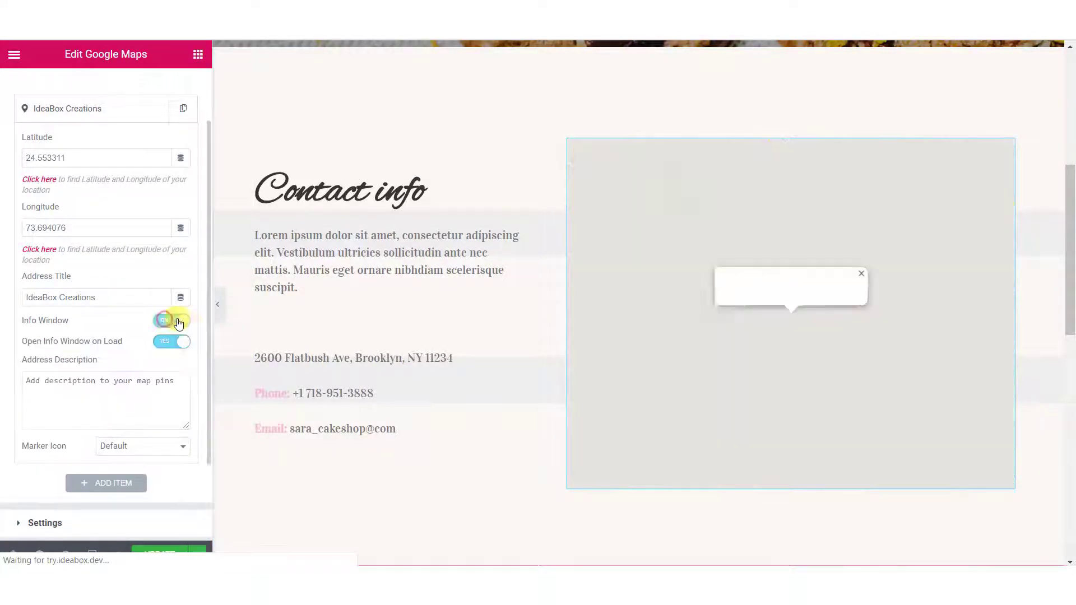
{"action": "left_click", "coordinate": [119, 398]}
{"action": "key", "text": "ctrl+a"}
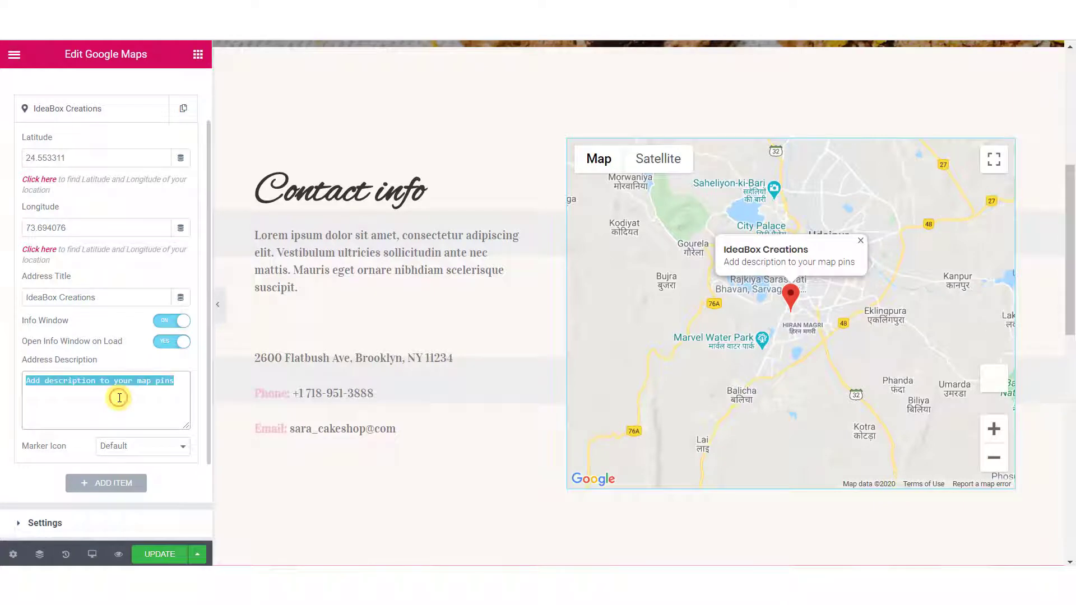
{"action": "type", "text": "WordPress Web Design a"}
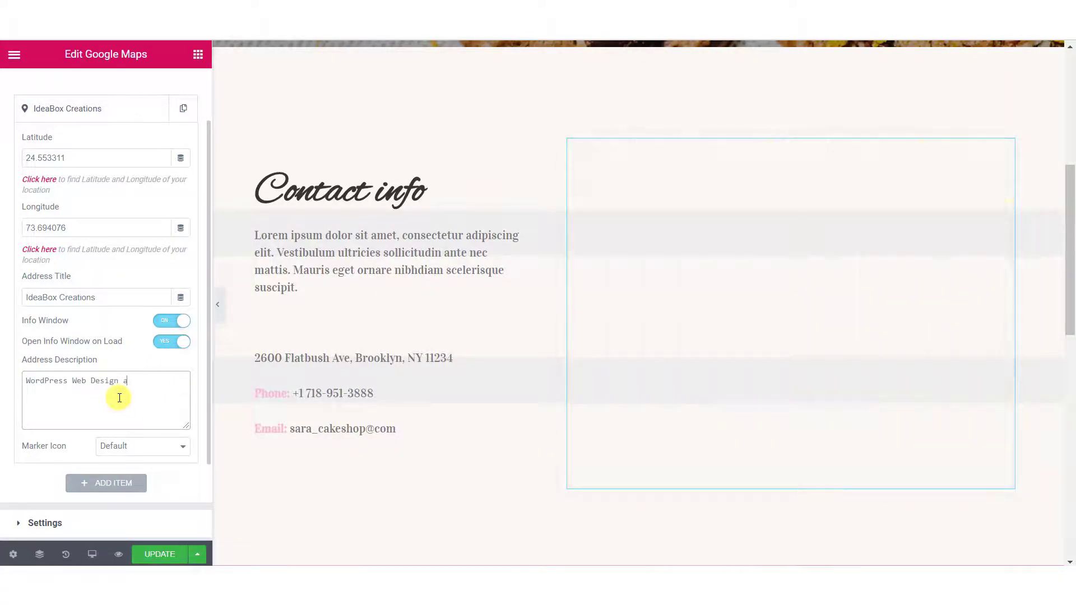
{"action": "type", "text": "nd Development Agency"}
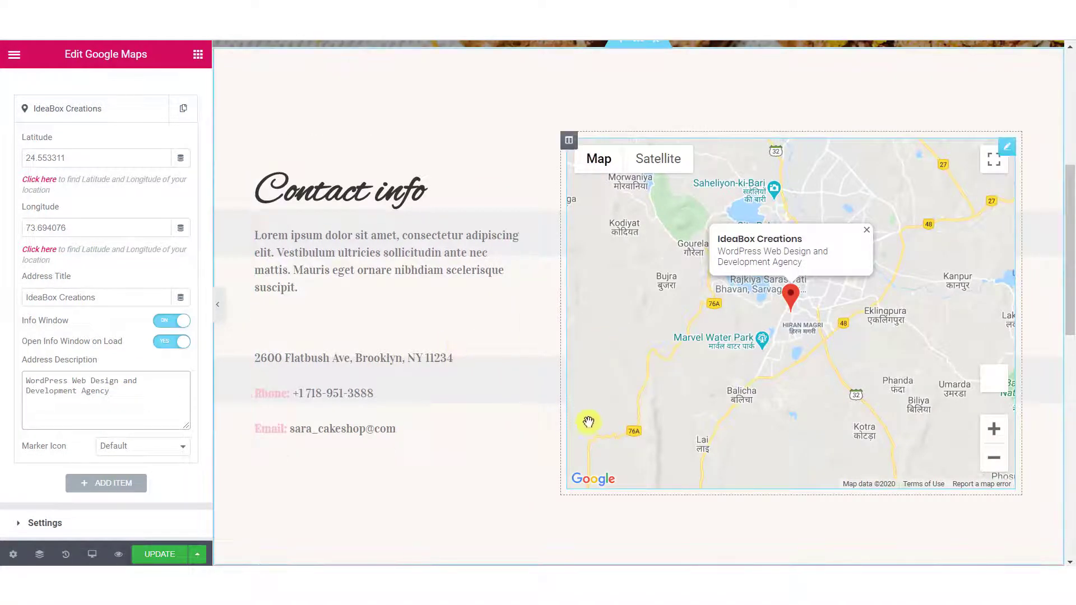
Step: Keep the marker's info window opening on load
{"action": "left_click", "coordinate": [185, 341]}
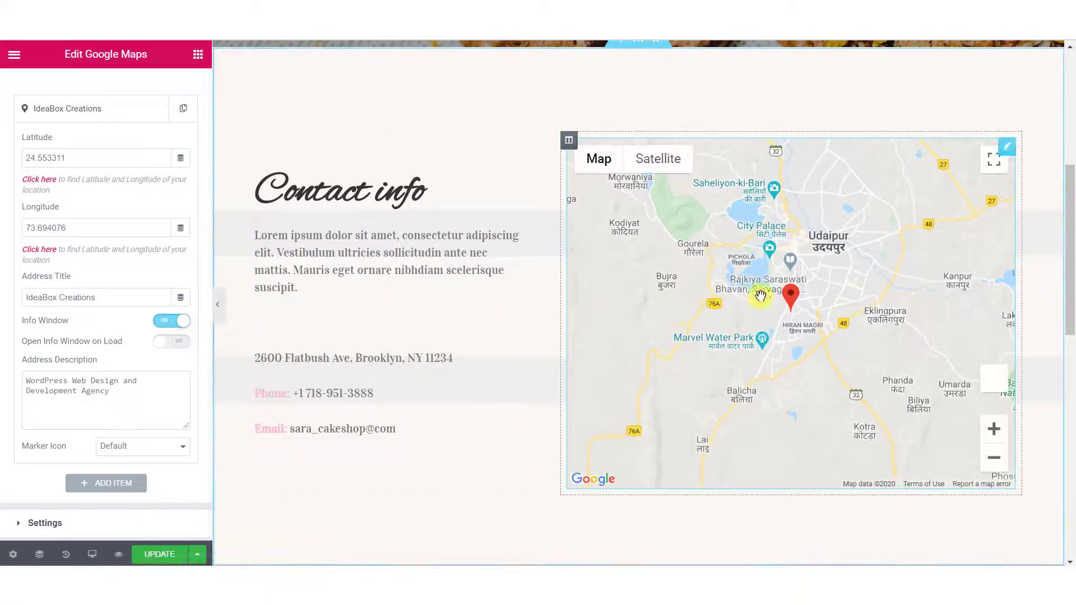
{"action": "left_click", "coordinate": [790, 296]}
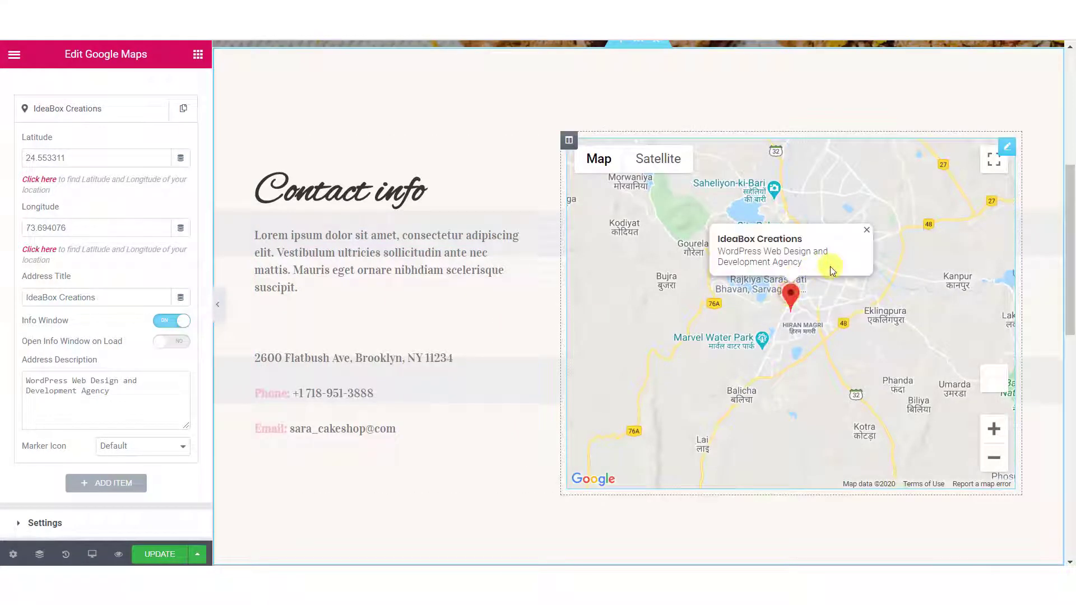
{"action": "left_click", "coordinate": [171, 347]}
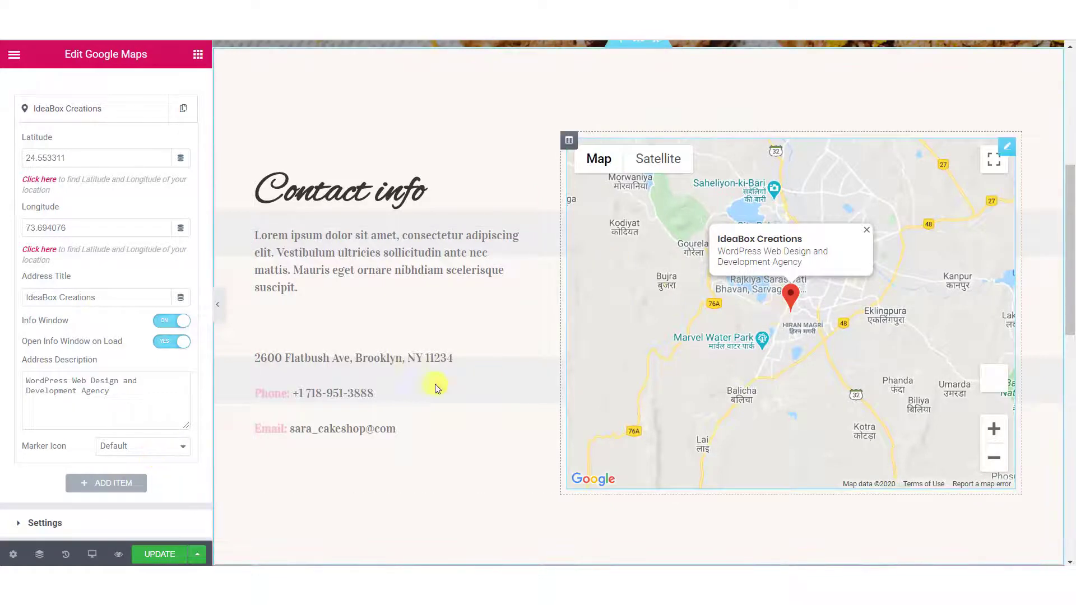
Step: Try a Custom marker icon, then set the marker icon back to Default
{"action": "left_click", "coordinate": [152, 445]}
{"action": "left_click", "coordinate": [129, 473]}
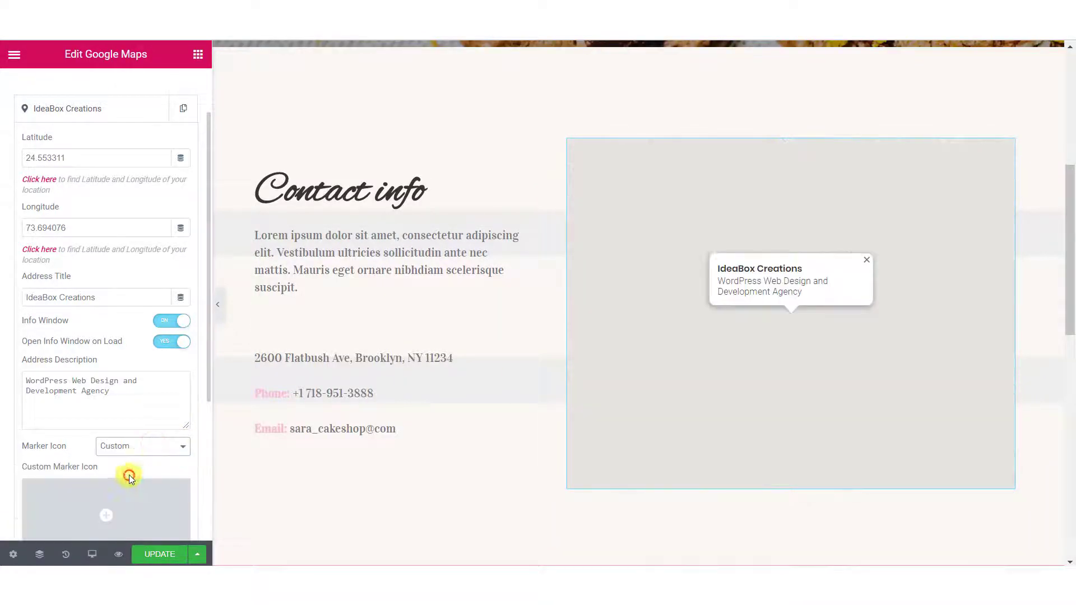
{"action": "scroll", "coordinate": [128, 475], "scroll_direction": "down", "scroll_amount": 4}
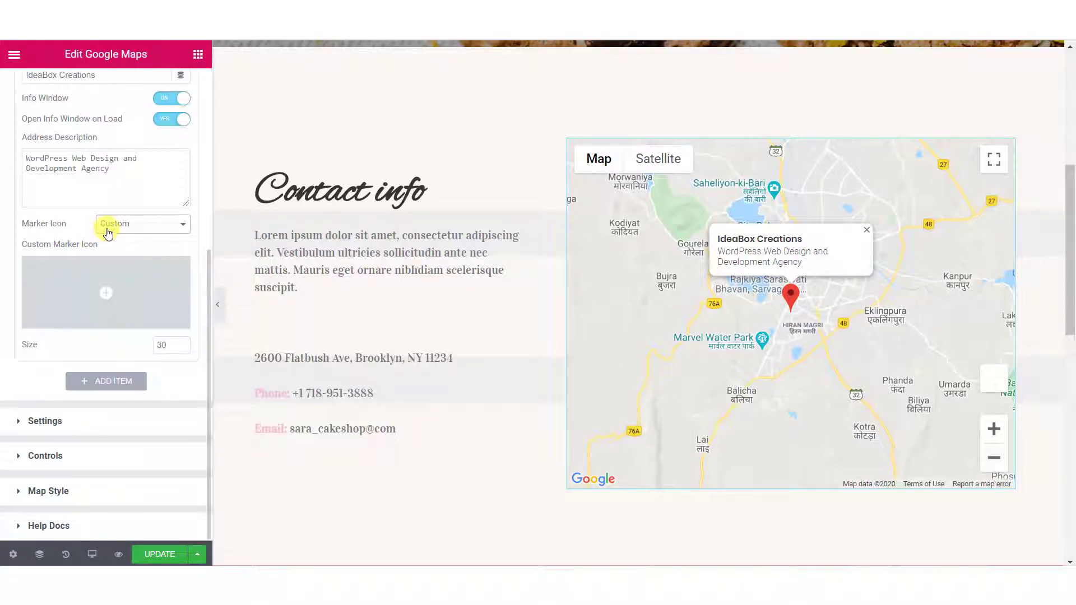
{"action": "mouse_move", "coordinate": [106, 297]}
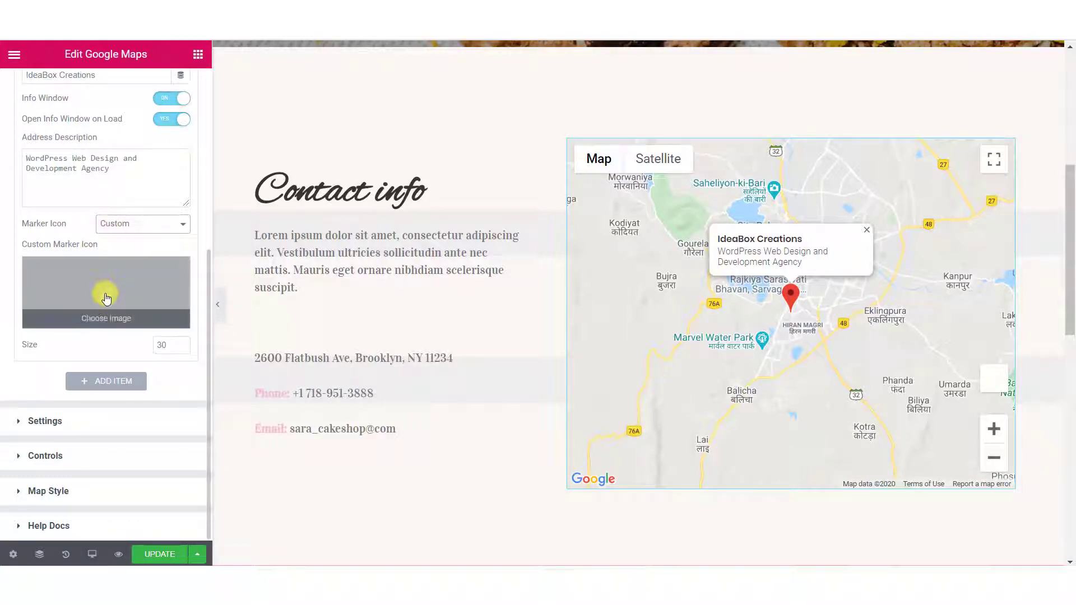
{"action": "left_click", "coordinate": [116, 223]}
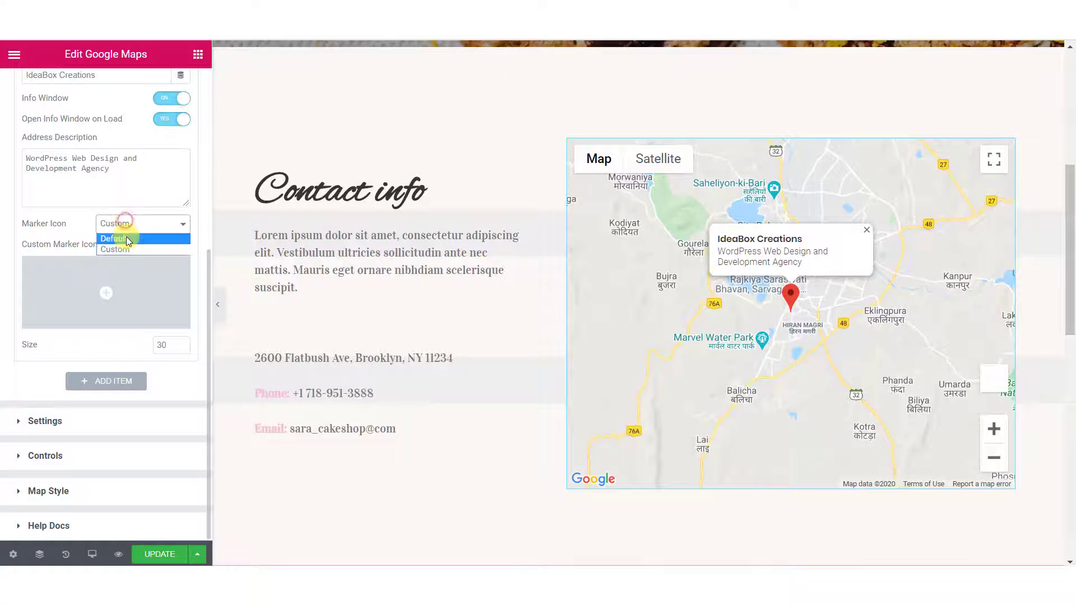
{"action": "left_click", "coordinate": [127, 236]}
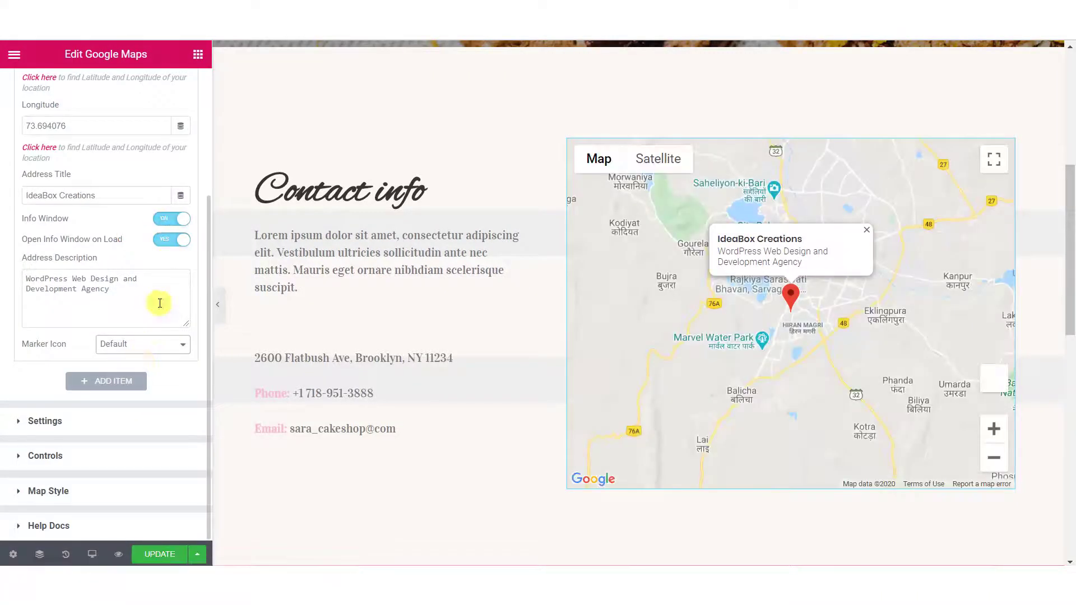
Step: Keep the map zoom on Custom and raise it from 12 to 13
{"action": "left_click", "coordinate": [104, 421]}
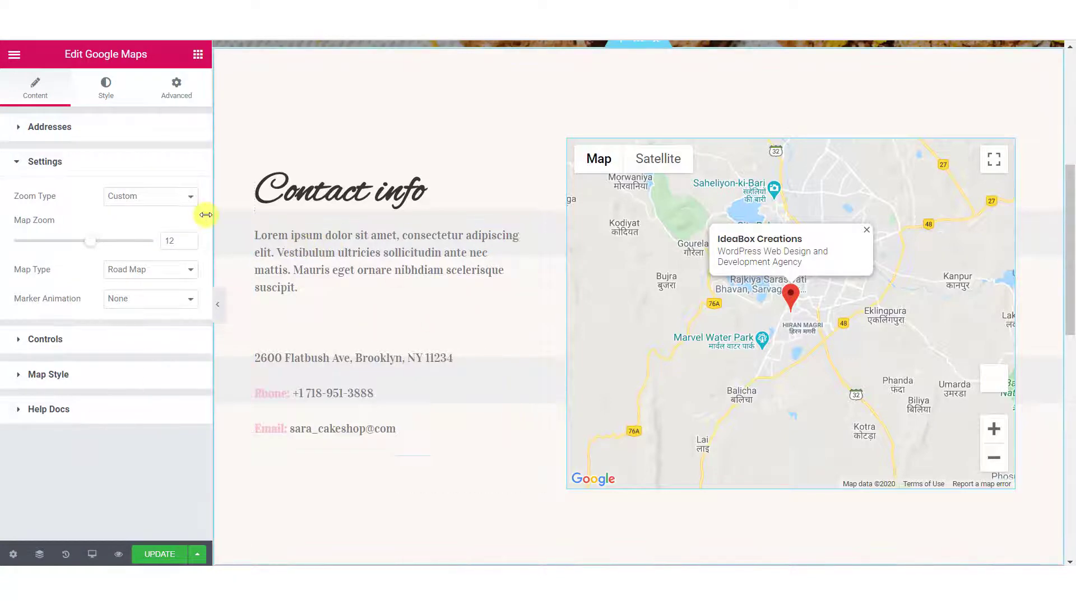
{"action": "left_click", "coordinate": [146, 200]}
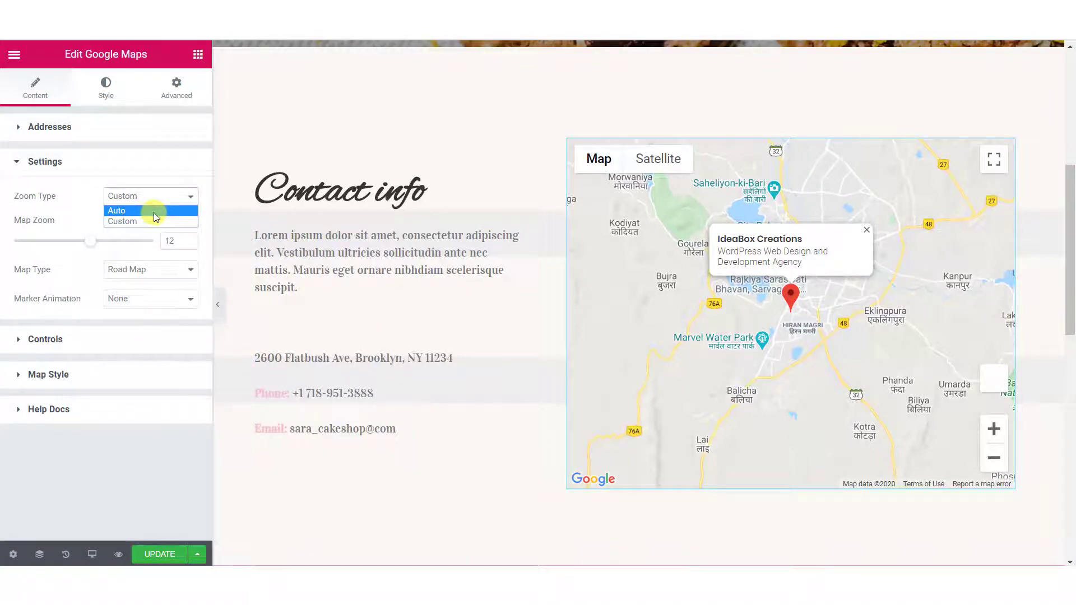
{"action": "left_click", "coordinate": [153, 212]}
{"action": "left_click", "coordinate": [139, 223]}
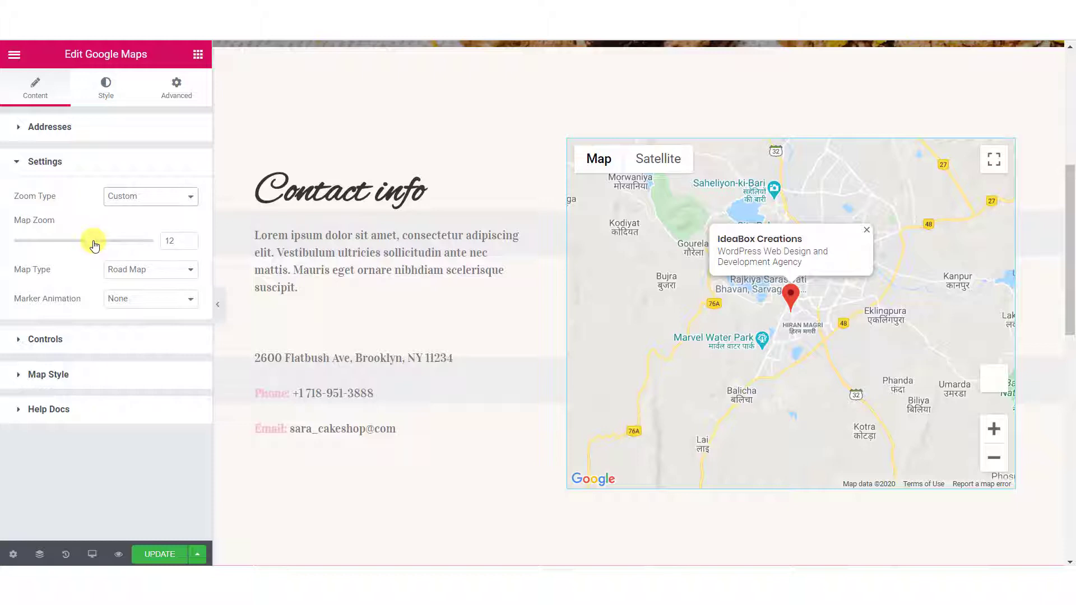
{"action": "mouse_move", "coordinate": [94, 245]}
{"action": "left_mouse_down"}
{"action": "mouse_move", "coordinate": [67, 241]}
{"action": "mouse_move", "coordinate": [98, 245]}
{"action": "left_mouse_up"}
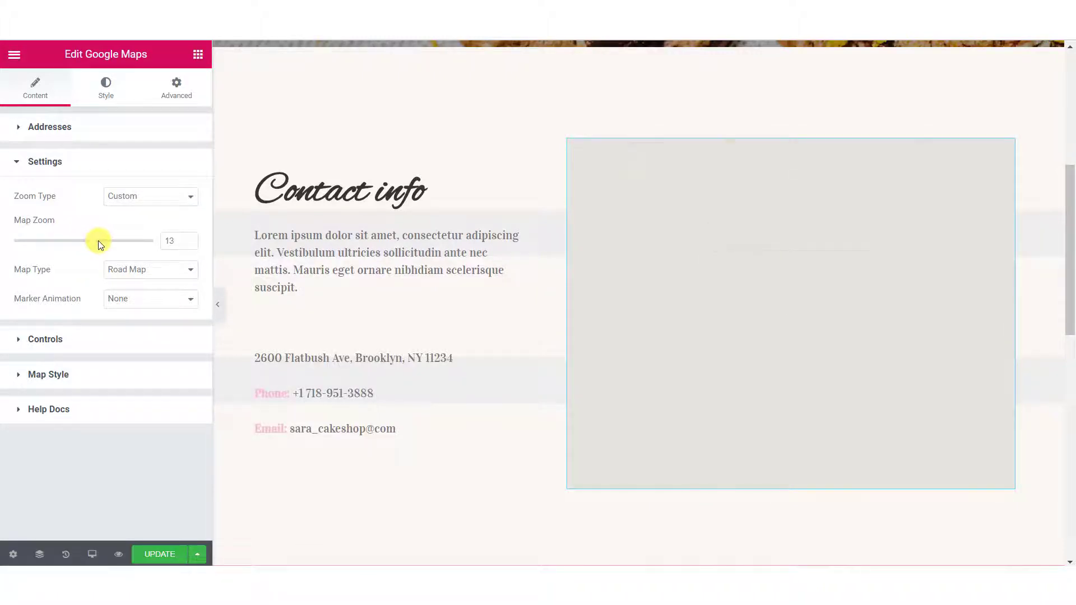
Step: Try Satellite, Hybrid and Terrain map types, then settle on Road Map
{"action": "left_click", "coordinate": [132, 272]}
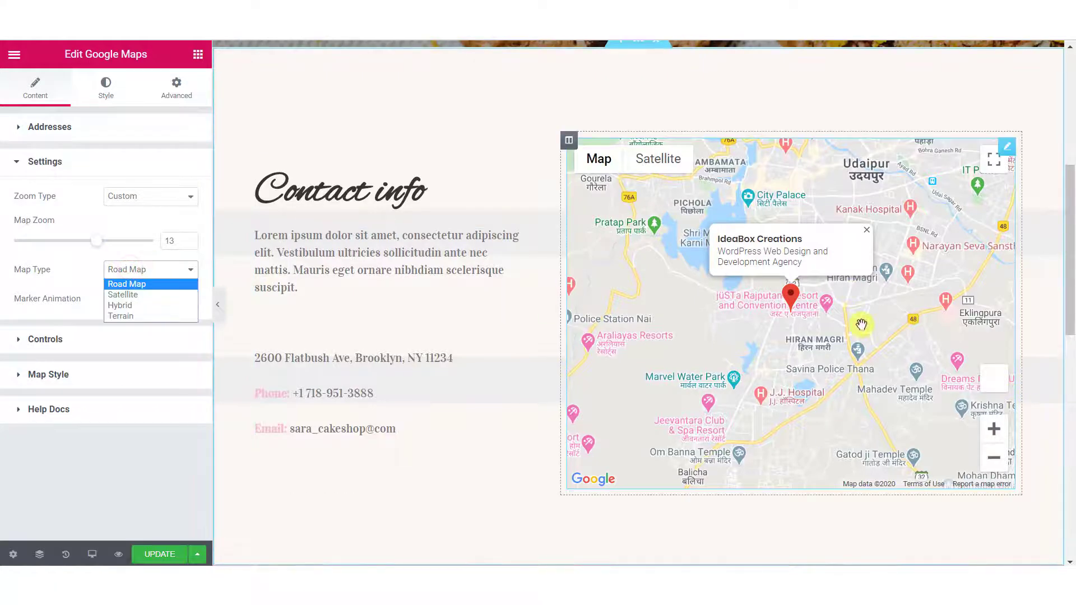
{"action": "left_click", "coordinate": [139, 297]}
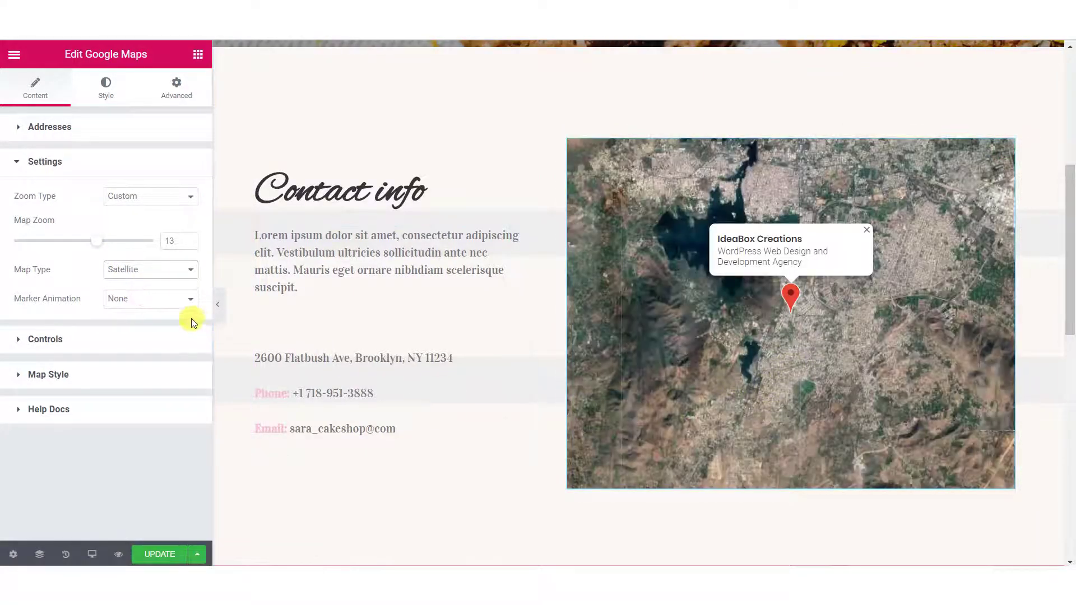
{"action": "left_click", "coordinate": [135, 271]}
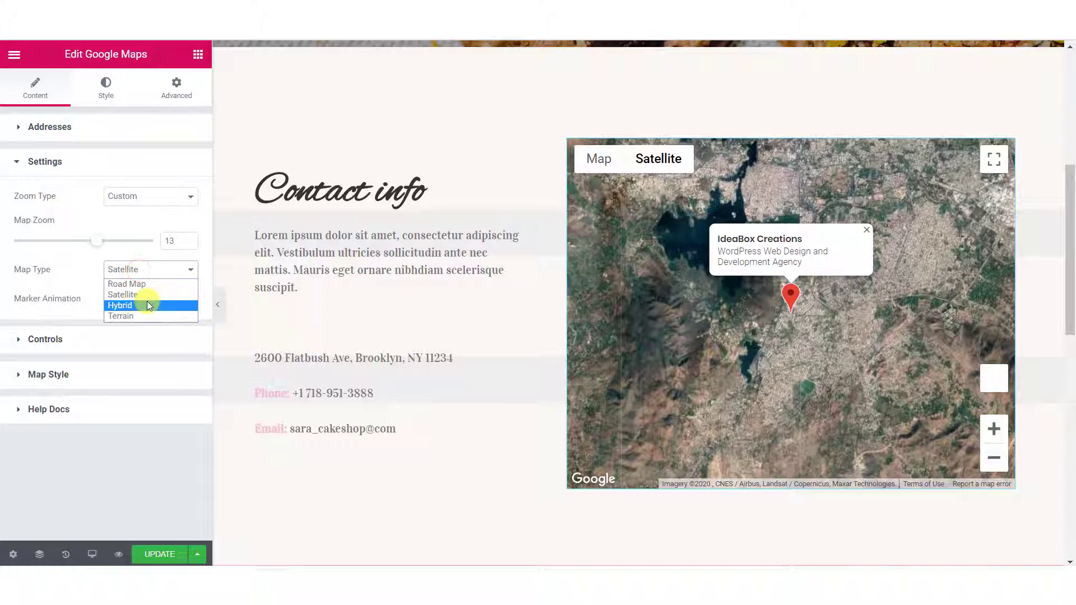
{"action": "left_click", "coordinate": [147, 304]}
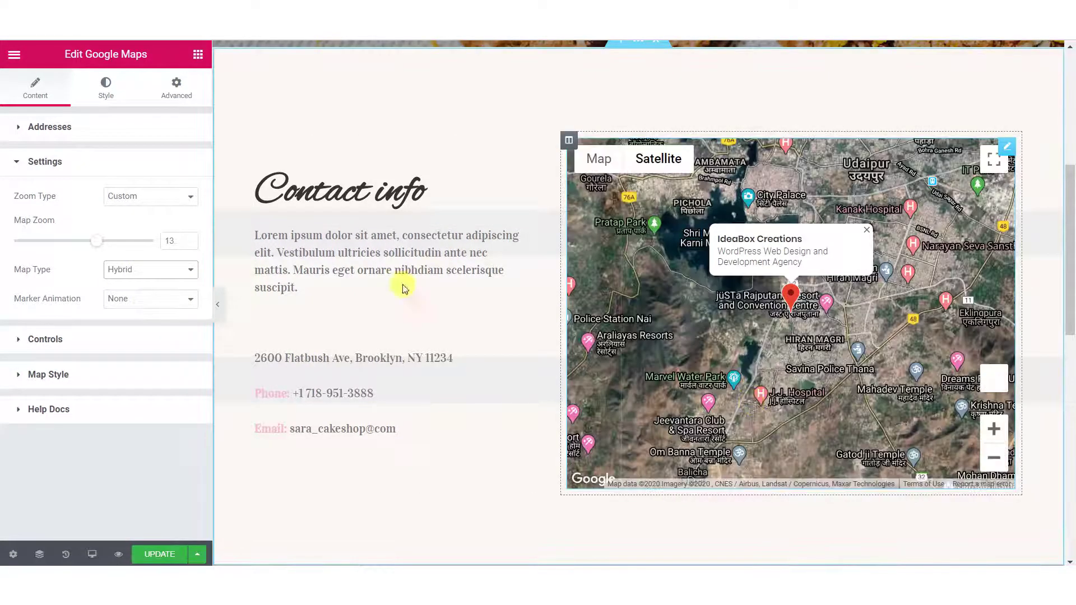
{"action": "left_click", "coordinate": [138, 270]}
{"action": "left_click", "coordinate": [142, 314]}
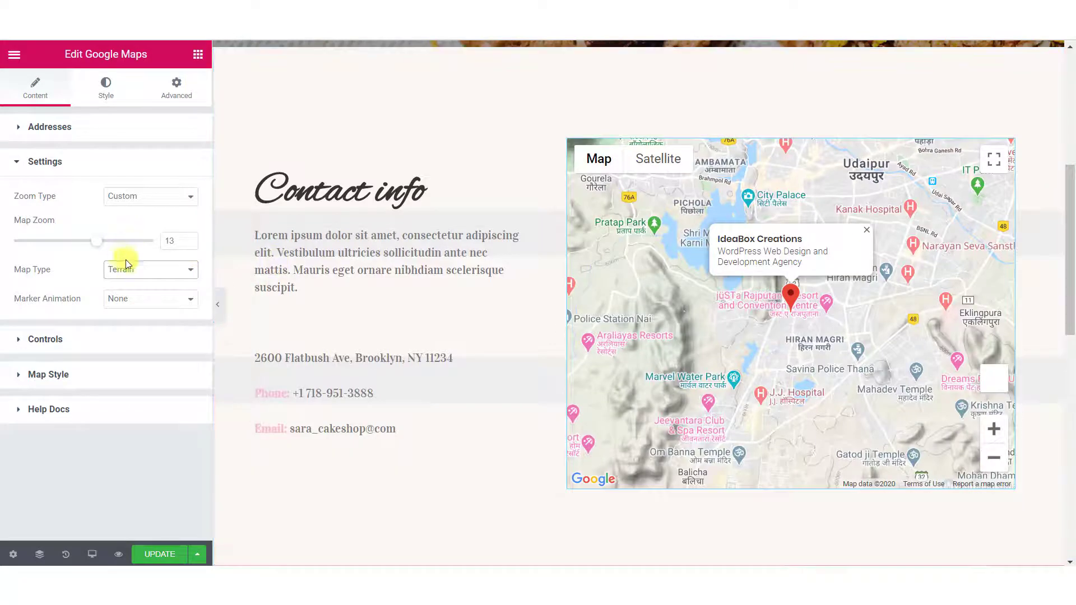
{"action": "left_click", "coordinate": [136, 272]}
{"action": "left_click", "coordinate": [138, 283]}
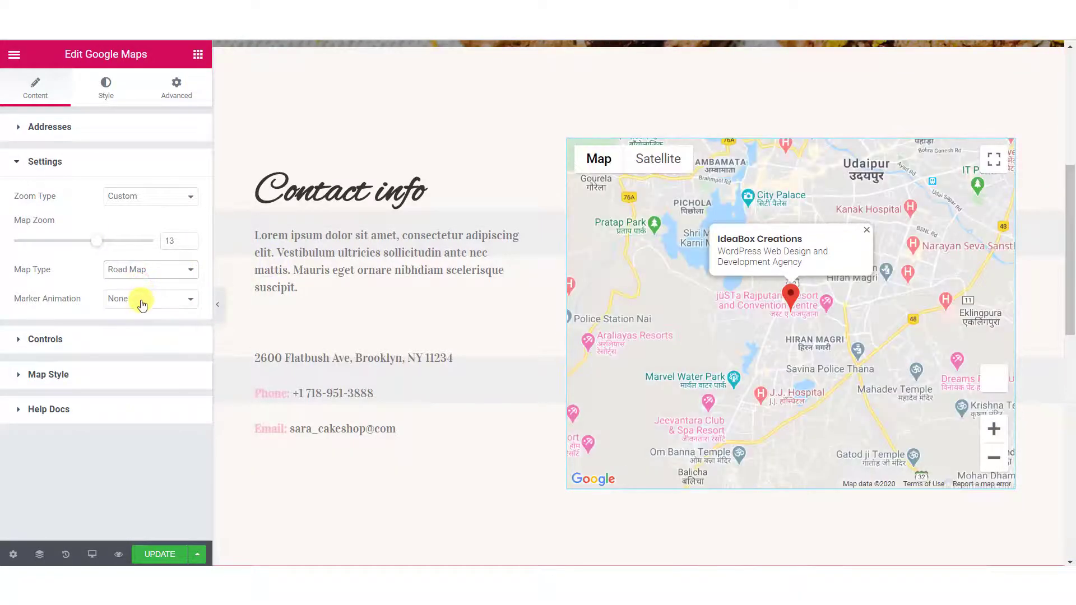
Step: Set the marker animation to Drop after previewing Bounce
{"action": "left_click", "coordinate": [141, 300]}
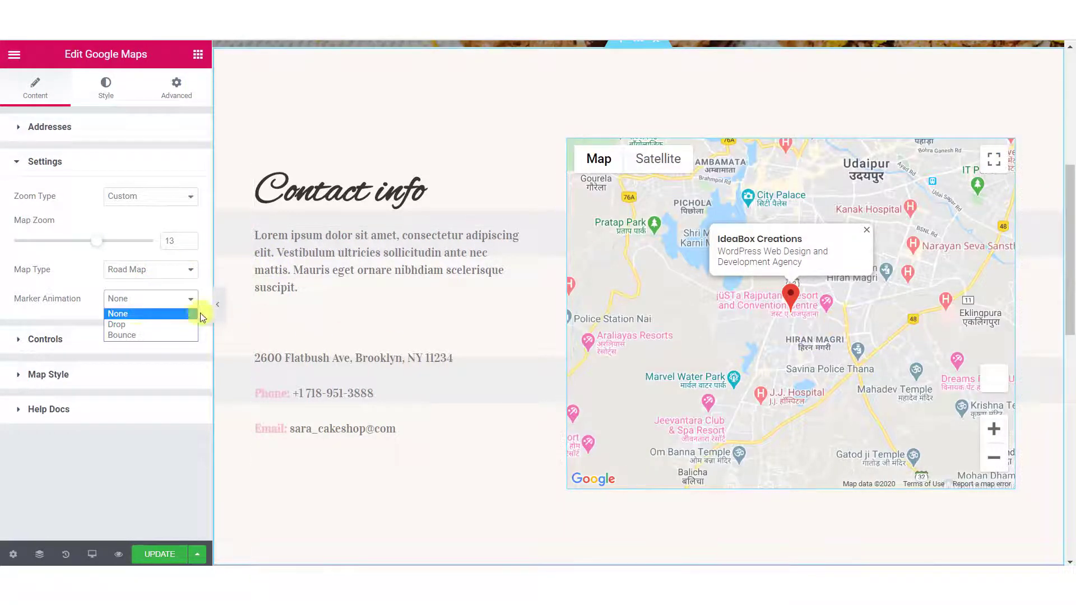
{"action": "left_click", "coordinate": [112, 325]}
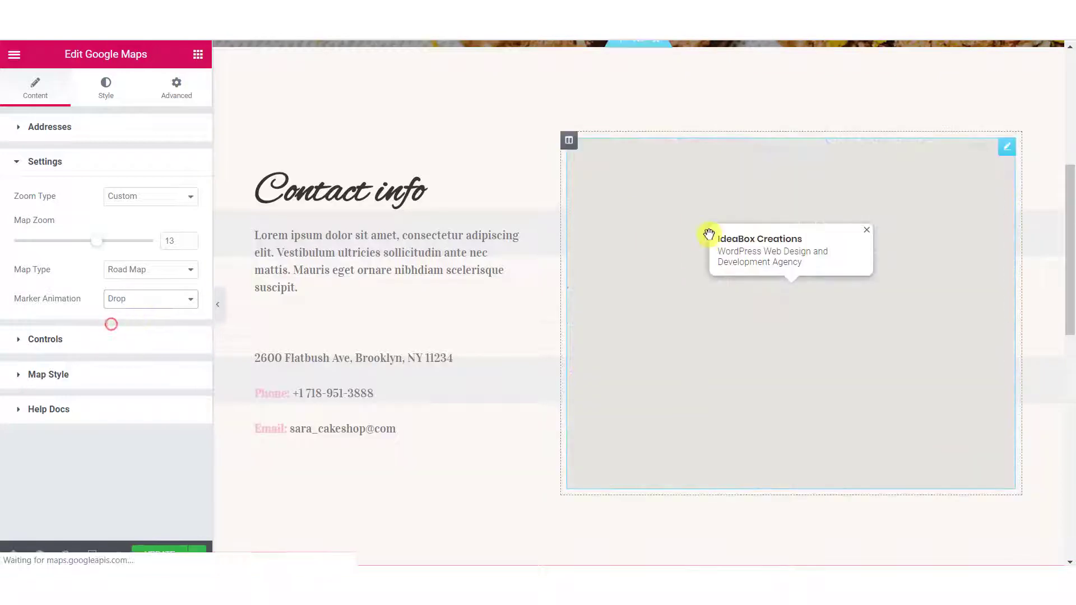
{"action": "left_click", "coordinate": [142, 306]}
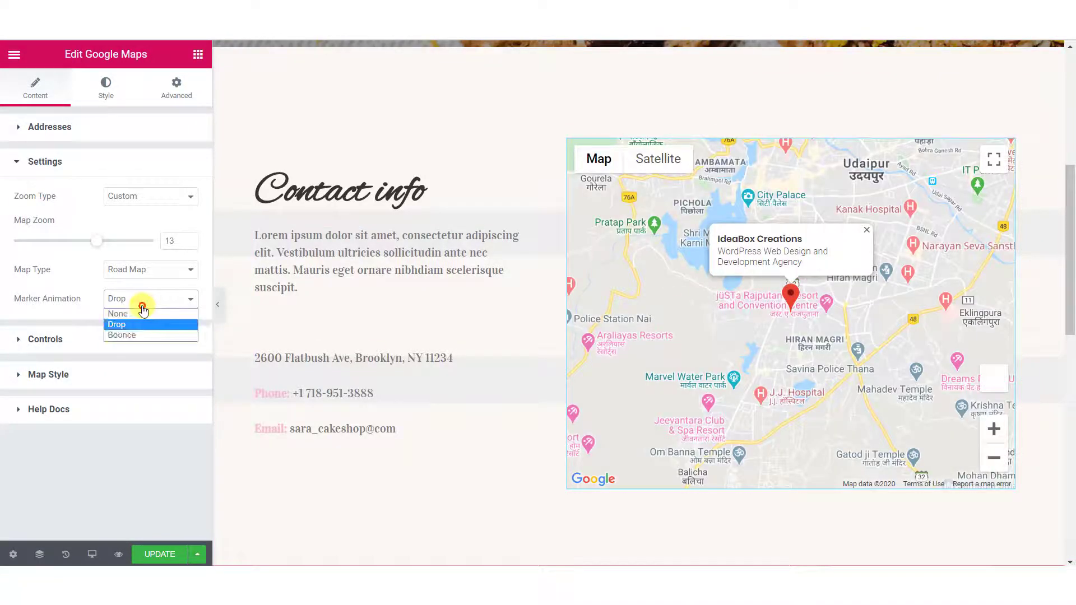
{"action": "left_click", "coordinate": [117, 335]}
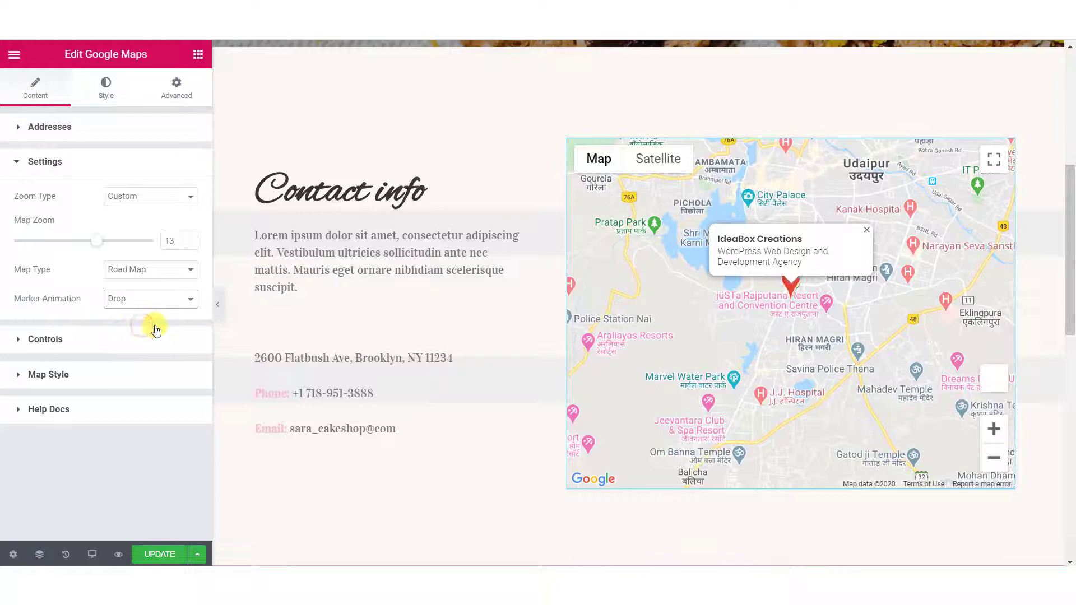
{"action": "left_click", "coordinate": [88, 336]}
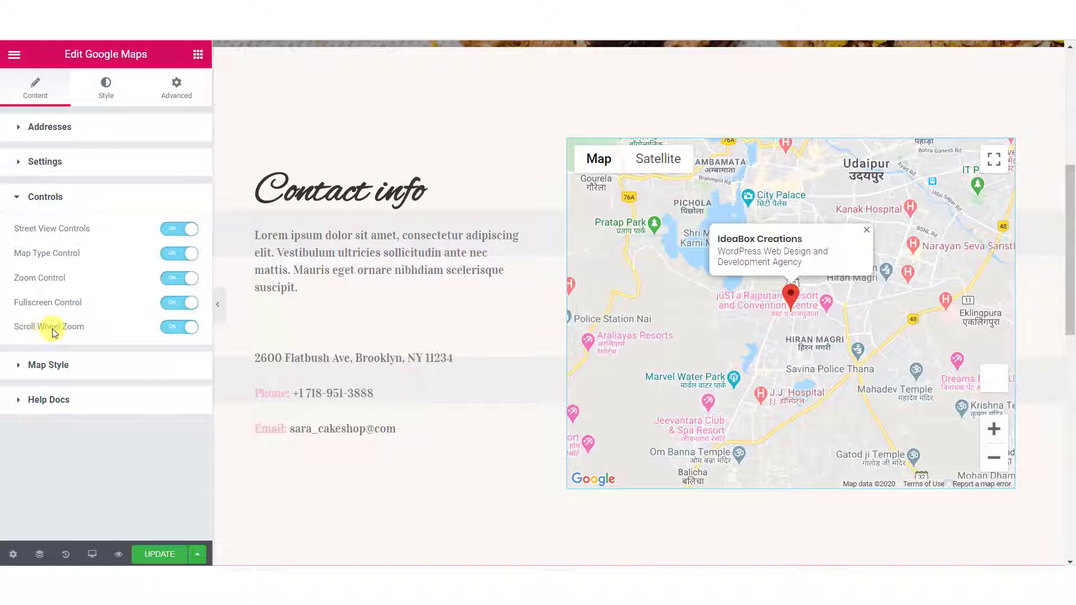
Step: Confirm all five map controls are switched on and expand the Map Style options
{"action": "left_click", "coordinate": [129, 365]}
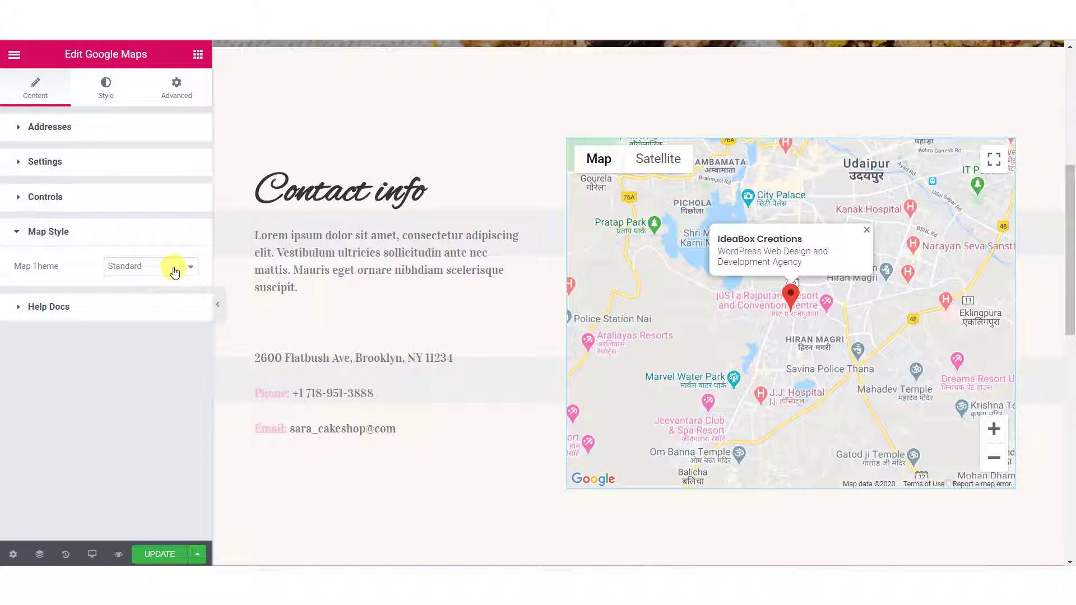
Step: Preview the Silver, Retro, Dark, Night and Aubergine map themes
{"action": "left_click", "coordinate": [175, 272]}
{"action": "left_click", "coordinate": [156, 292]}
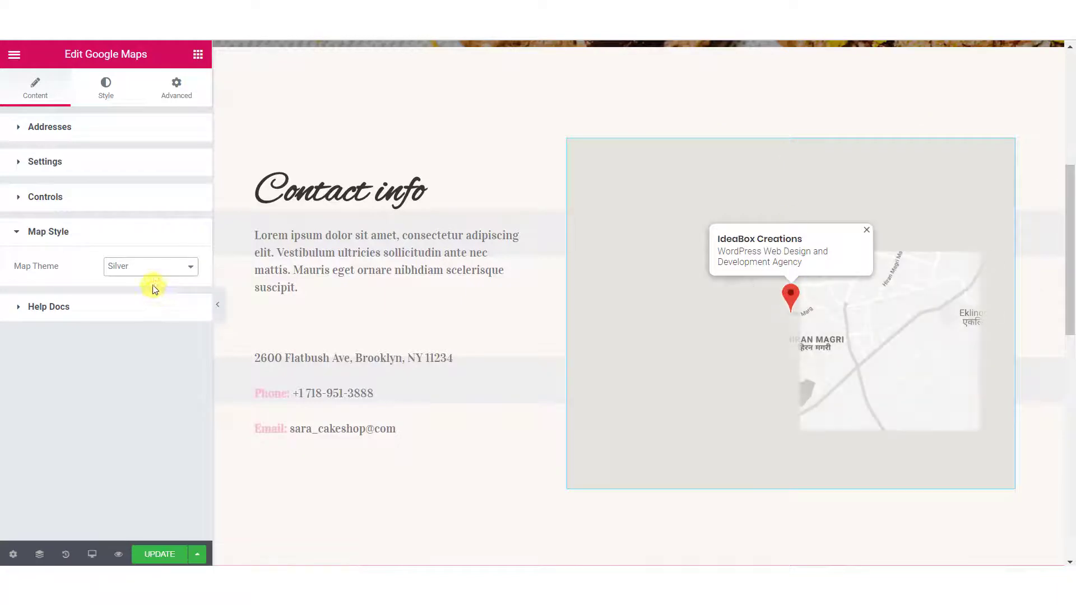
{"action": "left_click", "coordinate": [148, 265]}
{"action": "left_click", "coordinate": [148, 303]}
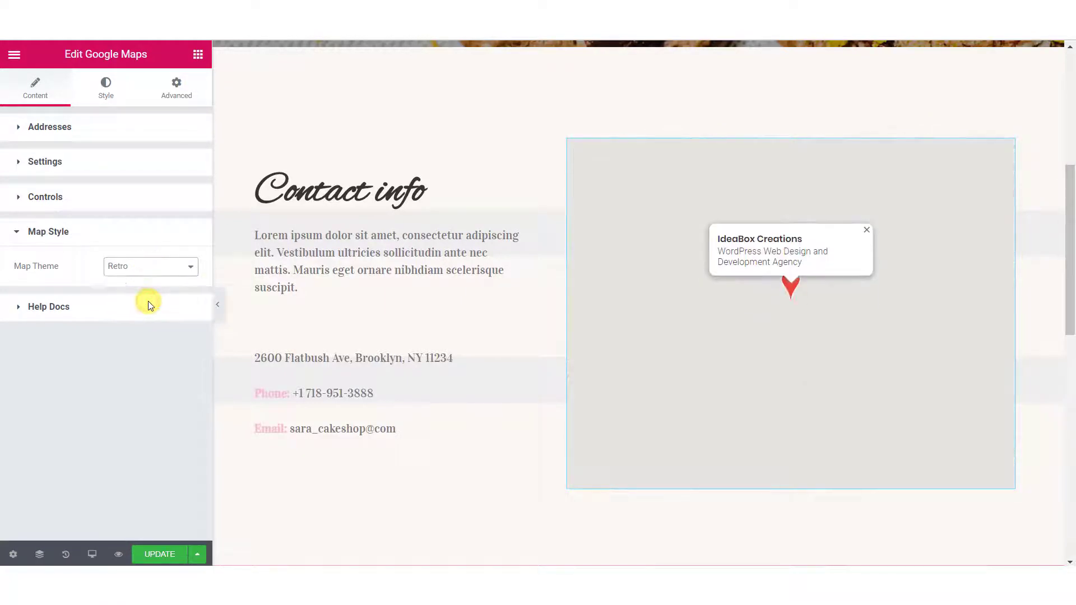
{"action": "left_click", "coordinate": [143, 267]}
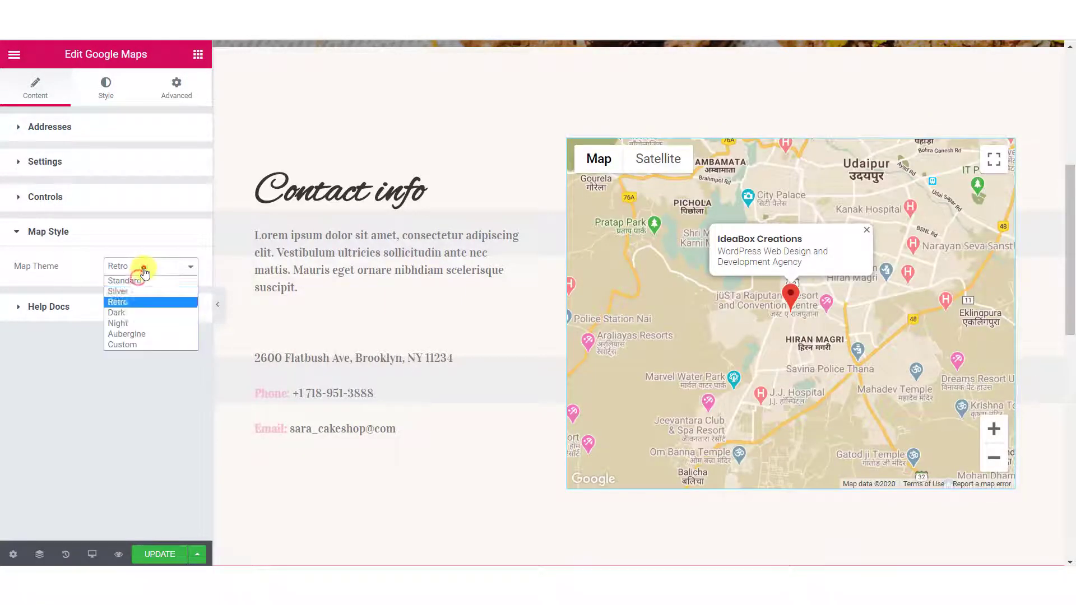
{"action": "left_click", "coordinate": [150, 312]}
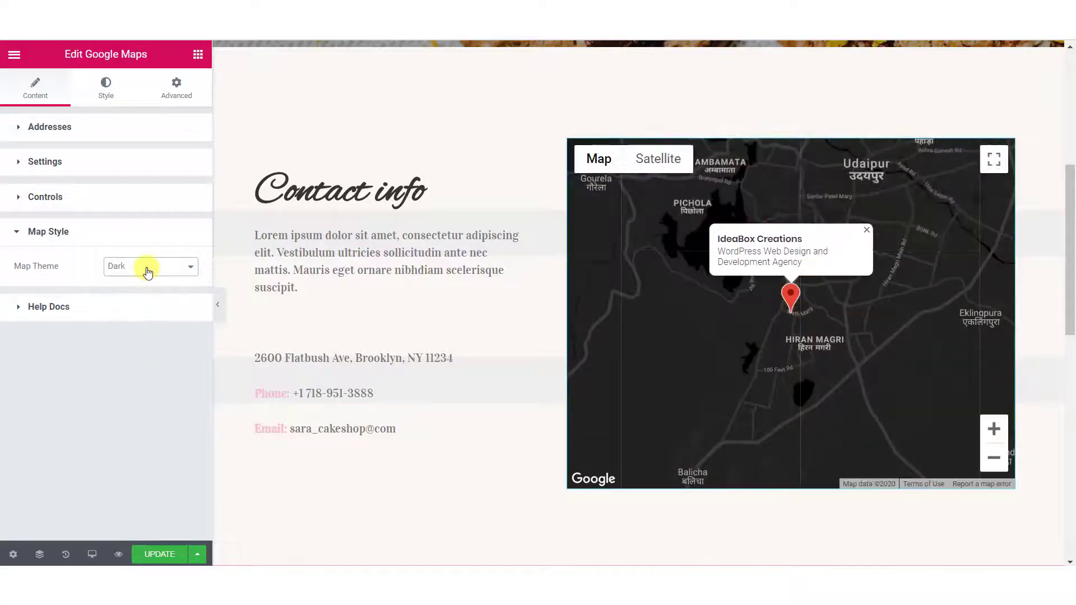
{"action": "left_click", "coordinate": [145, 267]}
{"action": "left_click", "coordinate": [140, 324]}
{"action": "left_click", "coordinate": [148, 268]}
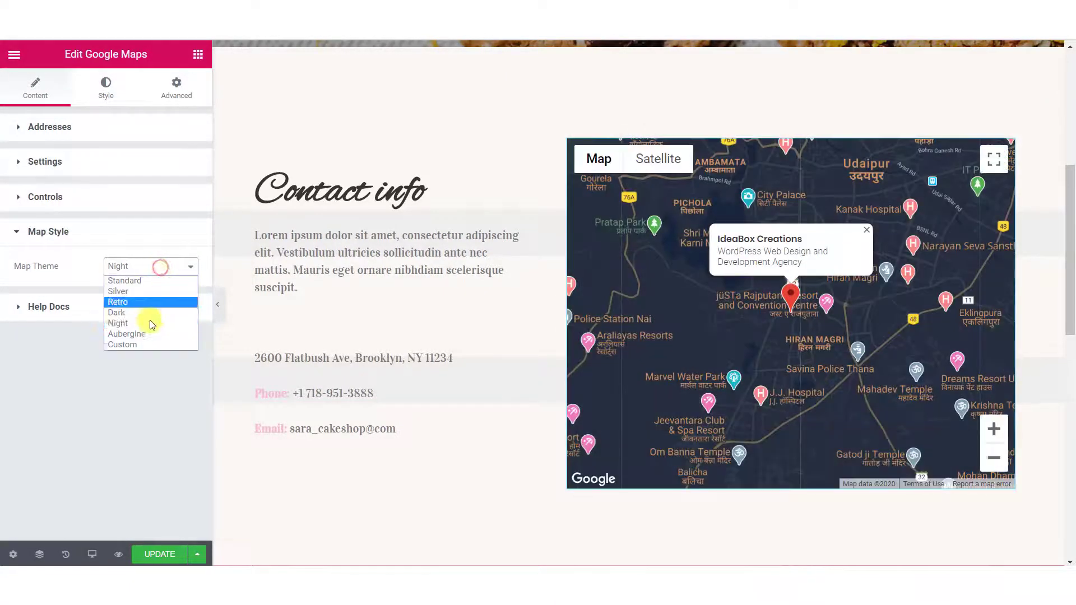
{"action": "left_click", "coordinate": [150, 335]}
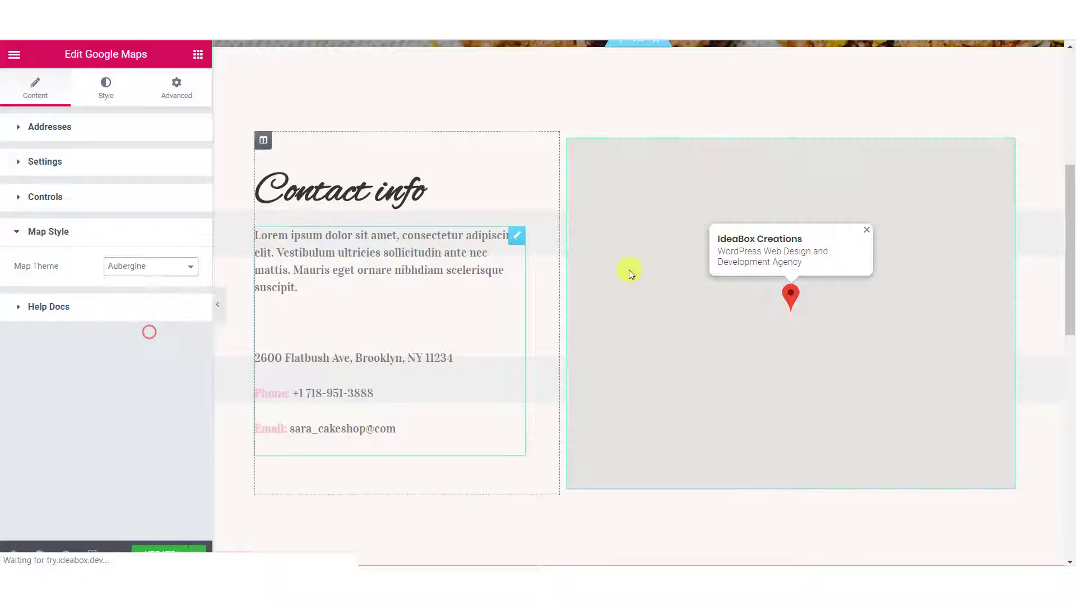
Step: Try the Custom theme, then set the map theme to Standard
{"action": "left_click", "coordinate": [150, 244]}
{"action": "left_click", "coordinate": [152, 265]}
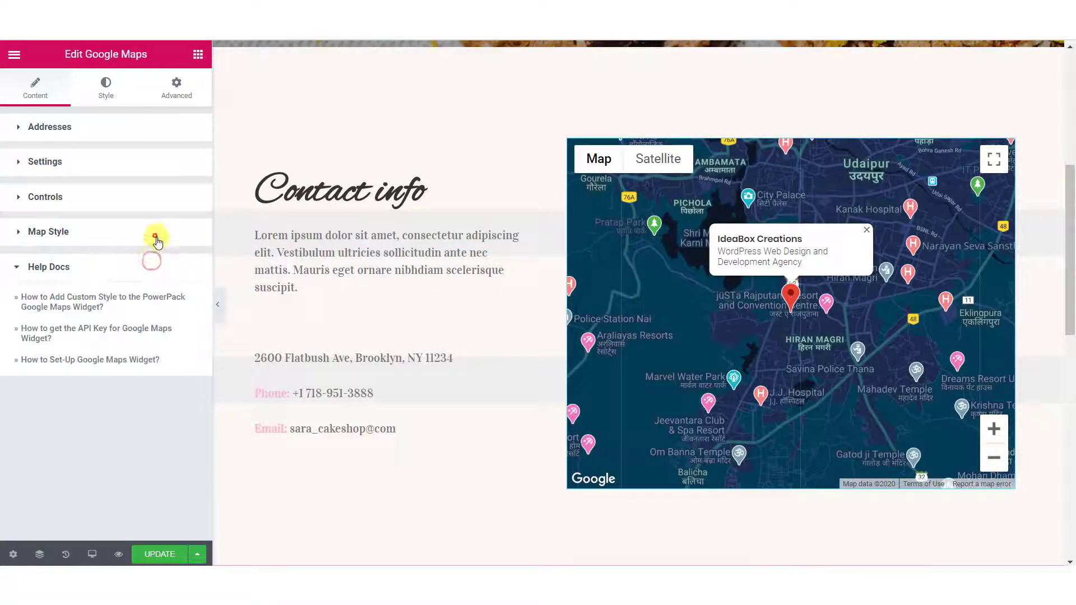
{"action": "left_click", "coordinate": [153, 232]}
{"action": "left_click", "coordinate": [151, 267]}
{"action": "left_click", "coordinate": [125, 345]}
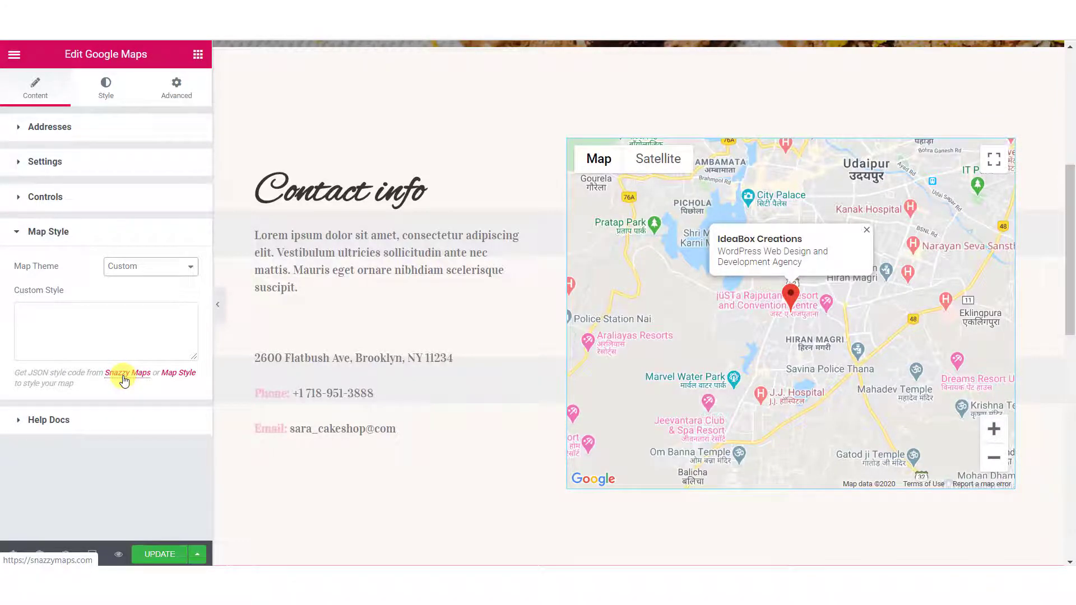
{"action": "left_click", "coordinate": [162, 263]}
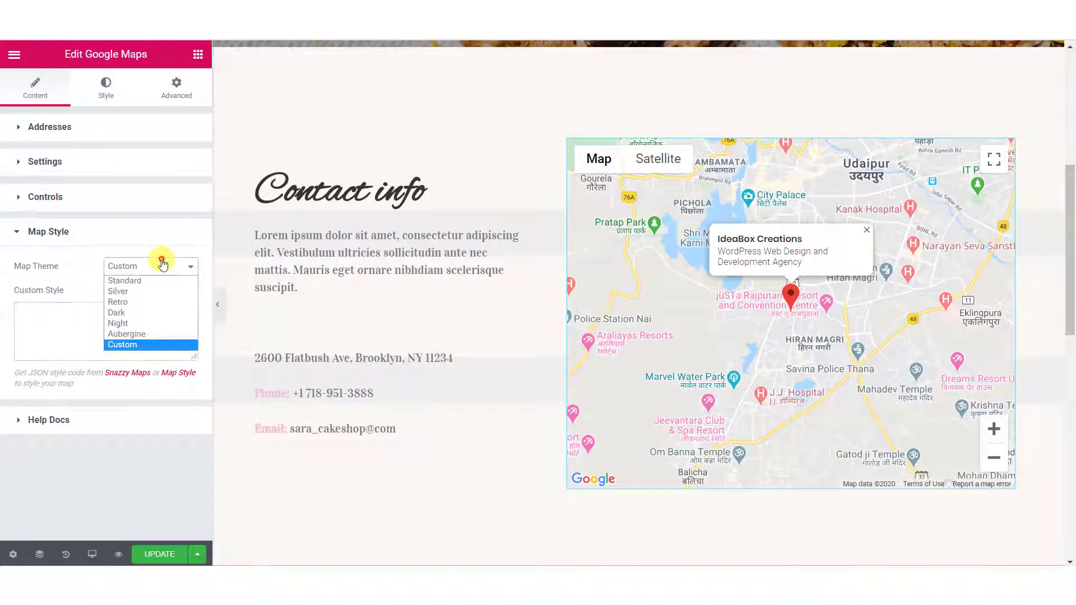
{"action": "left_click", "coordinate": [135, 282]}
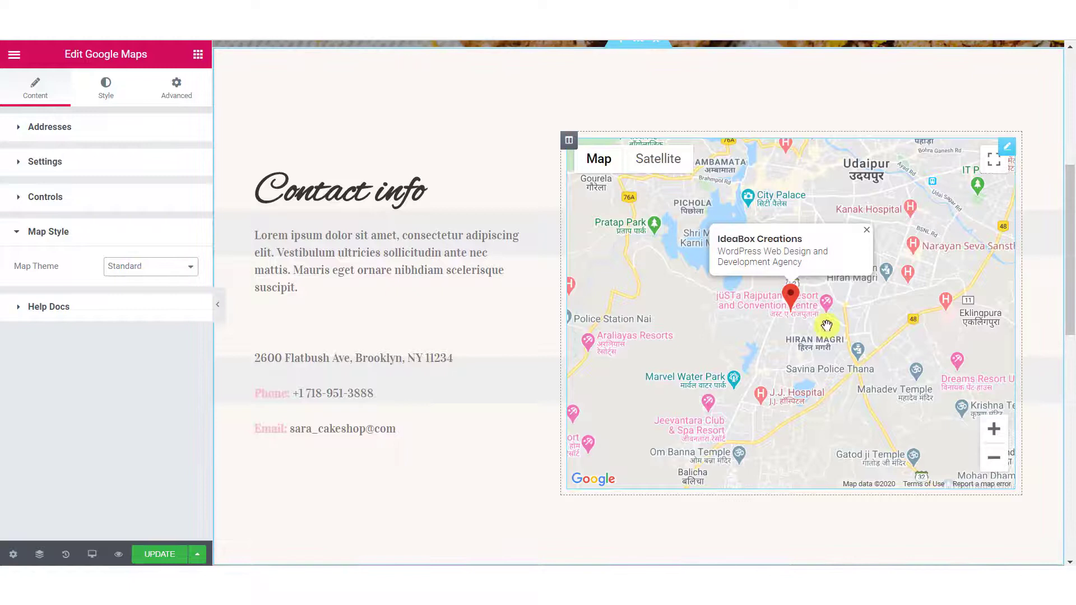
Step: Centre-align the map, keep its width at 100% and raise its height to 545
{"action": "left_click", "coordinate": [88, 90]}
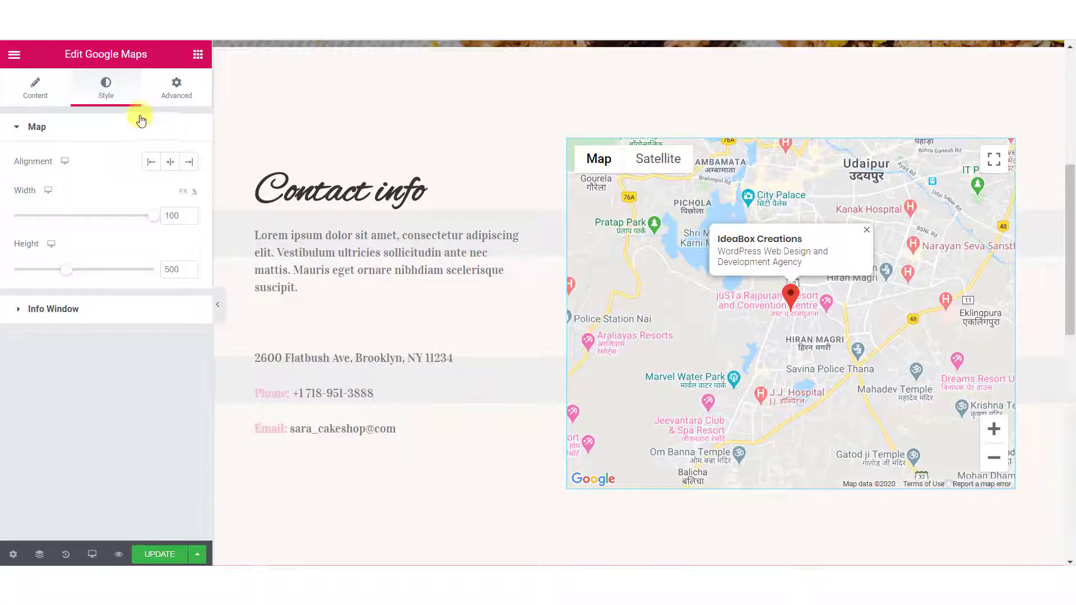
{"action": "left_click", "coordinate": [170, 161]}
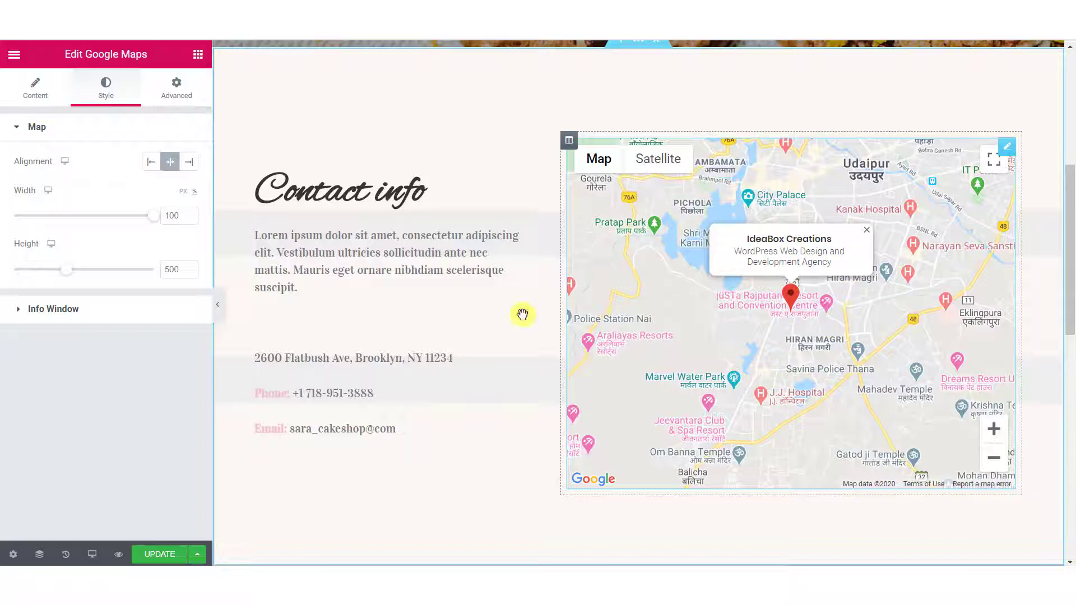
{"action": "left_click_drag", "start_coordinate": [150, 218], "coordinate": [199, 216]}
{"action": "left_click_drag", "start_coordinate": [68, 270], "coordinate": [73, 270]}
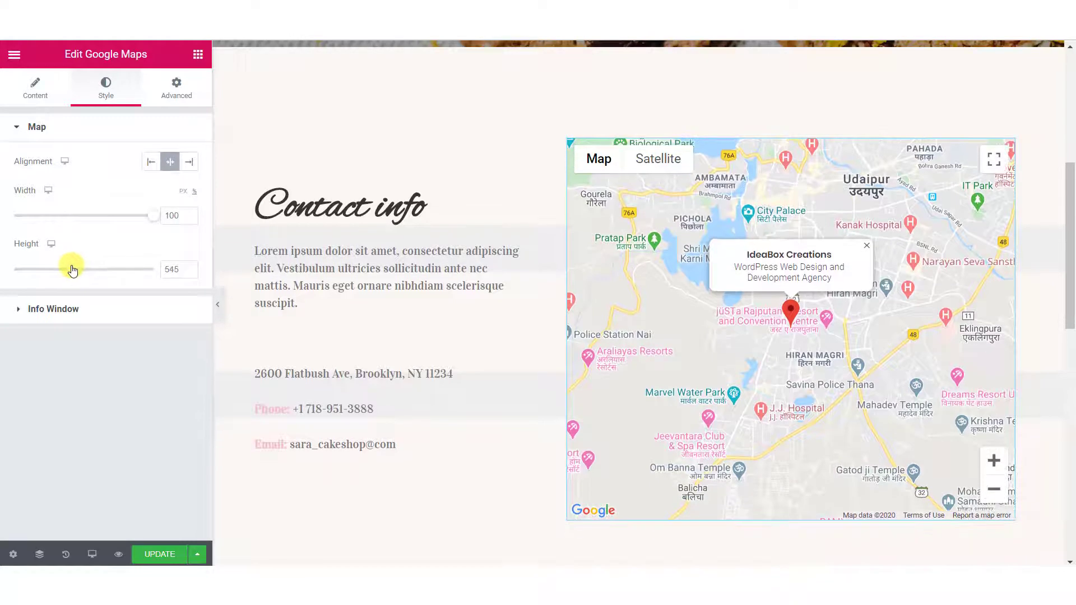
Step: Give the info window a 344 max width and unlinked 3/5/3/5 padding
{"action": "left_click", "coordinate": [112, 308]}
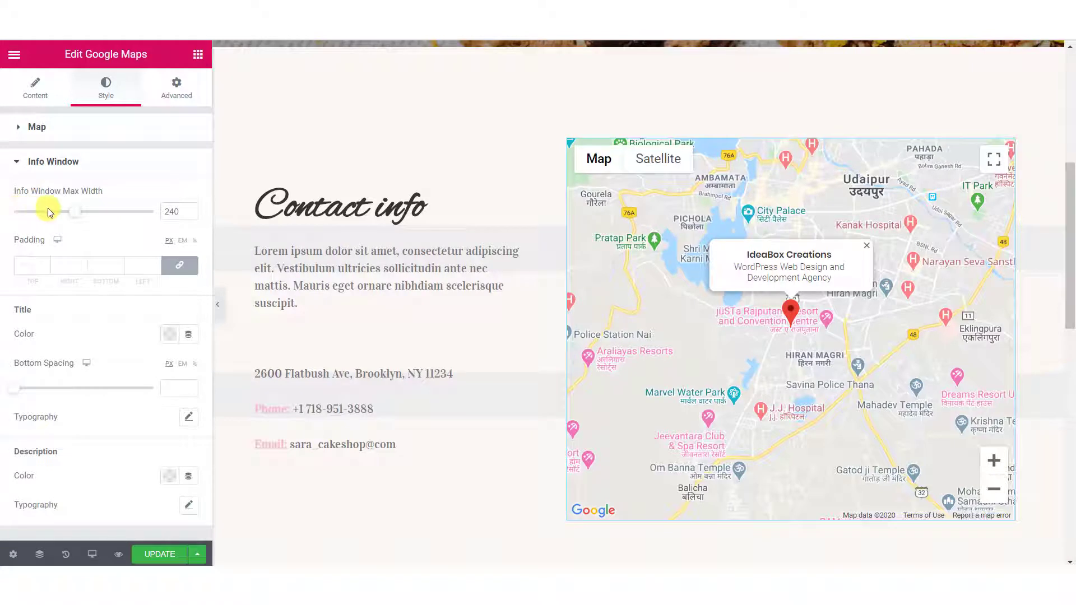
{"action": "left_click", "coordinate": [36, 264]}
{"action": "left_click_drag", "start_coordinate": [74, 212], "coordinate": [107, 213]}
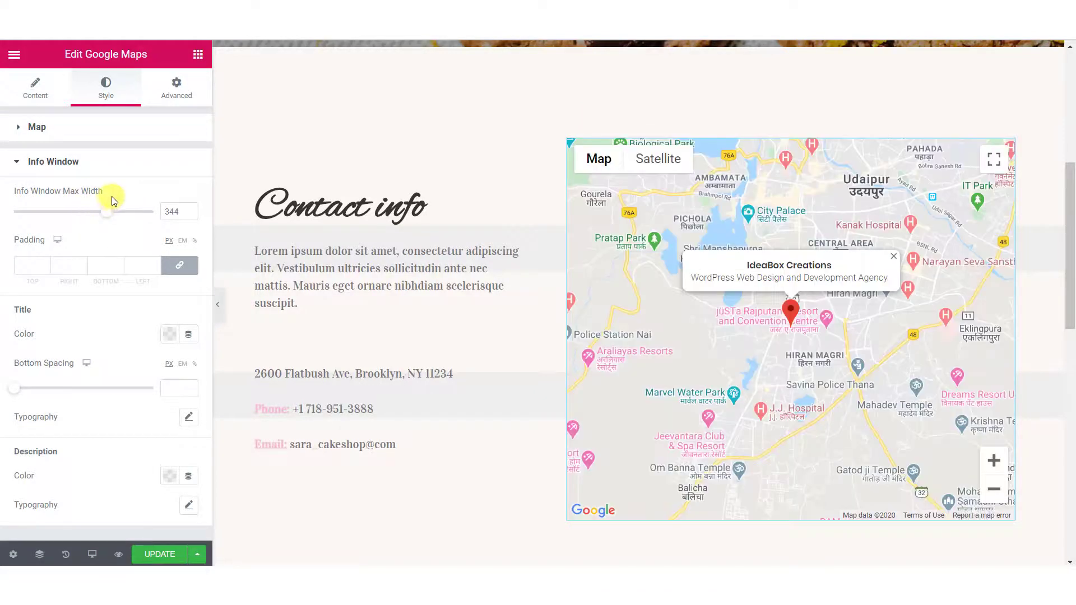
{"action": "left_click", "coordinate": [22, 264]}
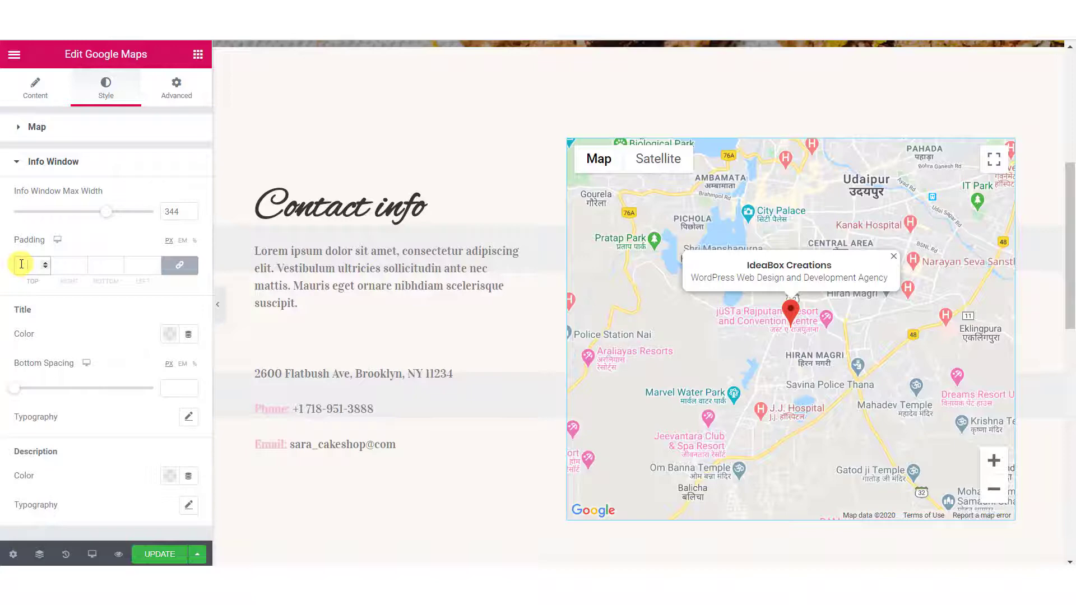
{"action": "type", "text": "3"}
{"action": "key", "text": "Tab"}
{"action": "type", "text": "5"}
{"action": "left_click", "coordinate": [97, 265]}
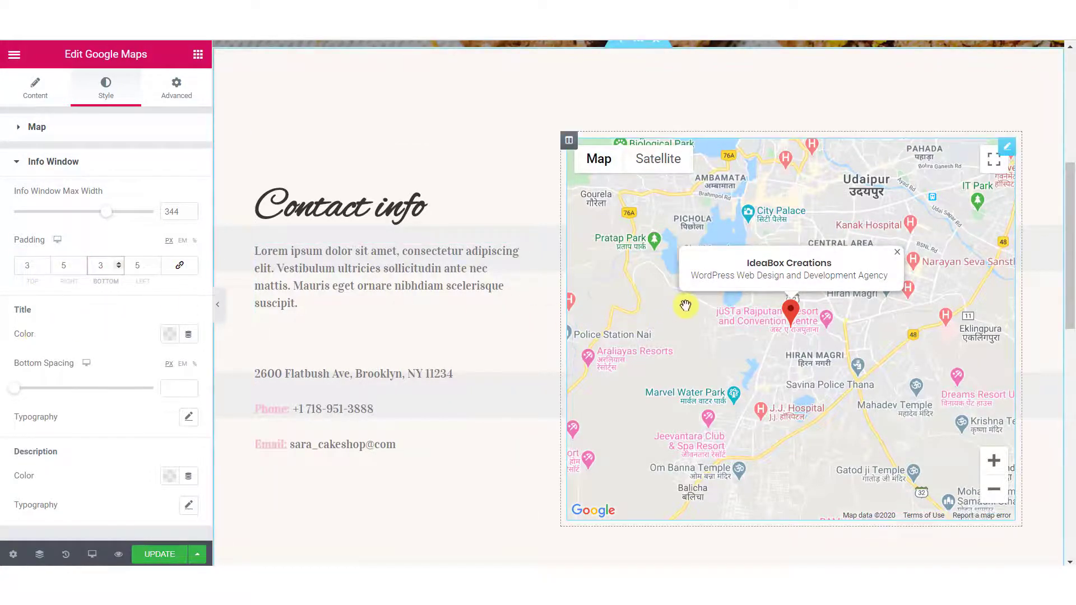
{"action": "scroll", "coordinate": [685, 306], "scroll_direction": "down", "scroll_amount": 3}
{"action": "scroll", "coordinate": [682, 308], "scroll_direction": "up", "scroll_amount": 3}
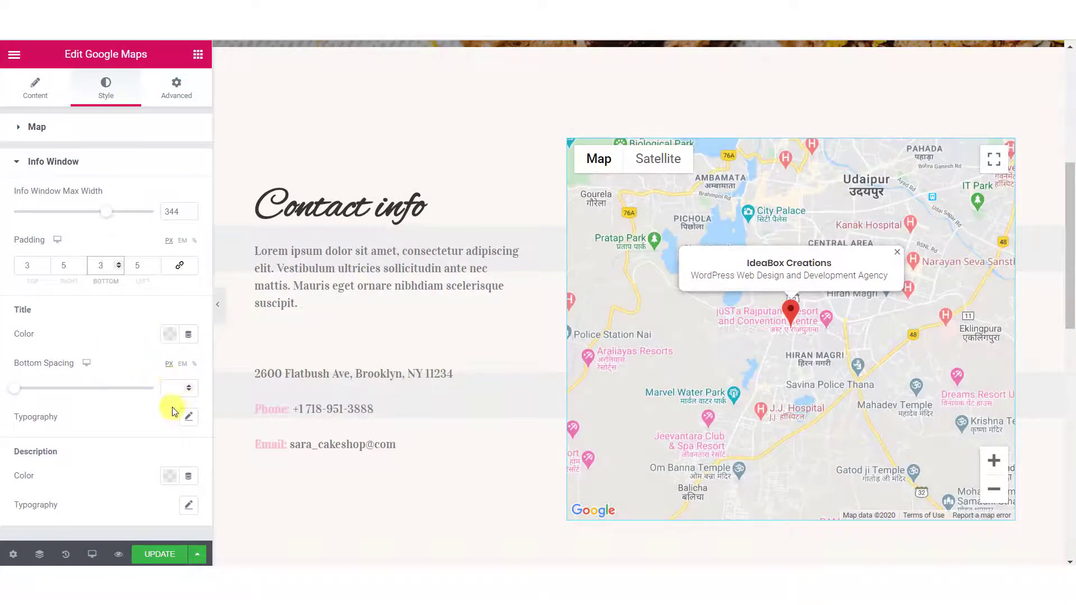
Step: Set the info window title and description typography to Poppins
{"action": "left_click", "coordinate": [187, 415]}
{"action": "left_click", "coordinate": [163, 454]}
{"action": "type", "text": "pop"}
{"action": "left_click", "coordinate": [160, 441]}
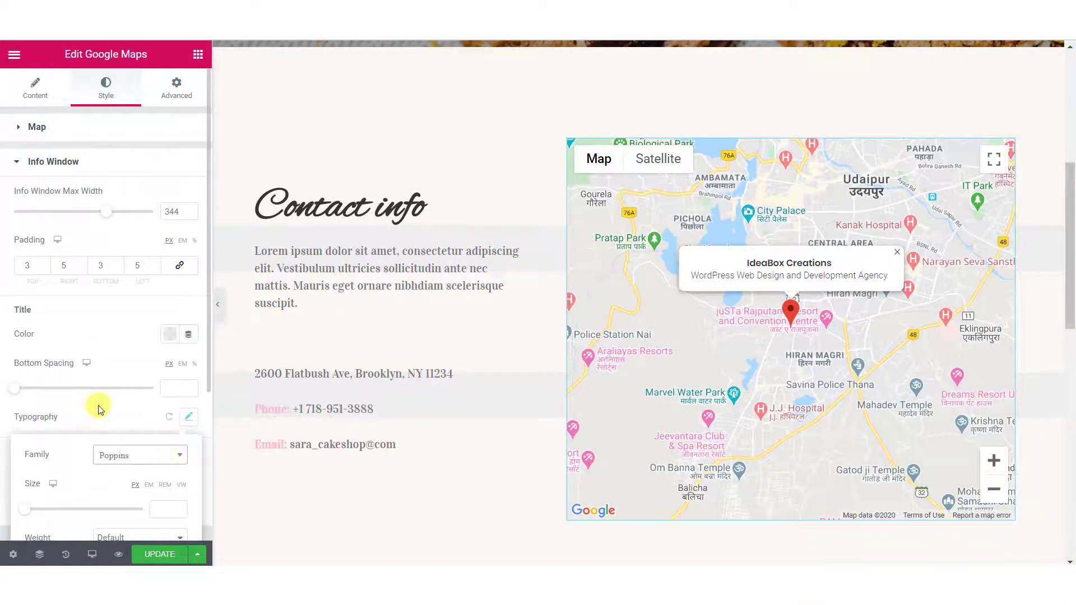
{"action": "left_click", "coordinate": [99, 405]}
{"action": "left_click", "coordinate": [188, 504]}
{"action": "left_click", "coordinate": [144, 281]}
{"action": "type", "text": "pop"}
{"action": "key", "text": "Return"}
{"action": "left_click", "coordinate": [25, 336]}
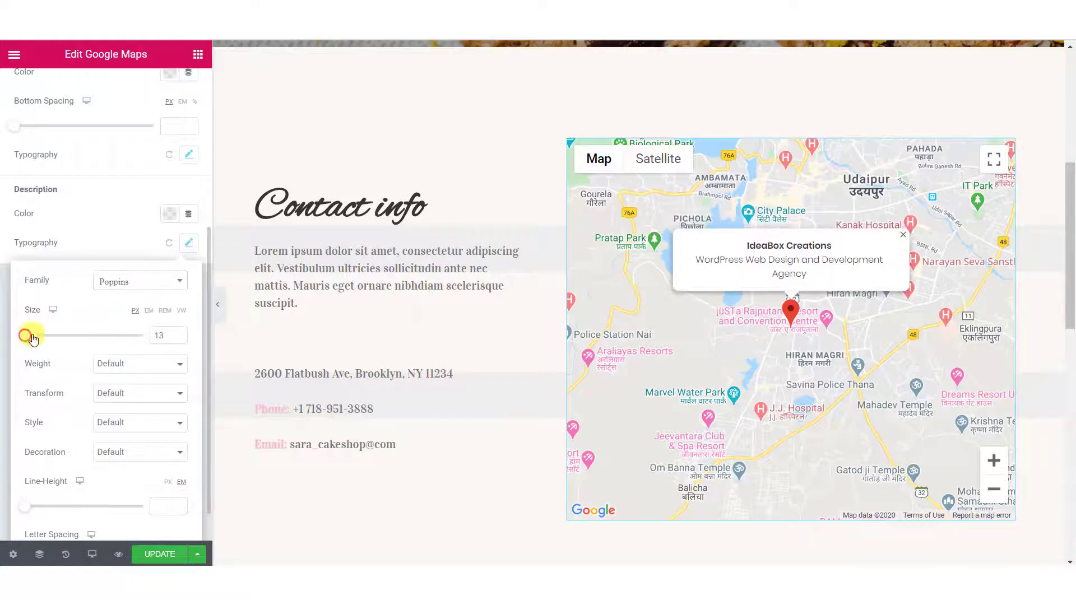
{"action": "scroll", "coordinate": [88, 224], "scroll_direction": "up", "scroll_amount": 3}
{"action": "left_click", "coordinate": [187, 336]}
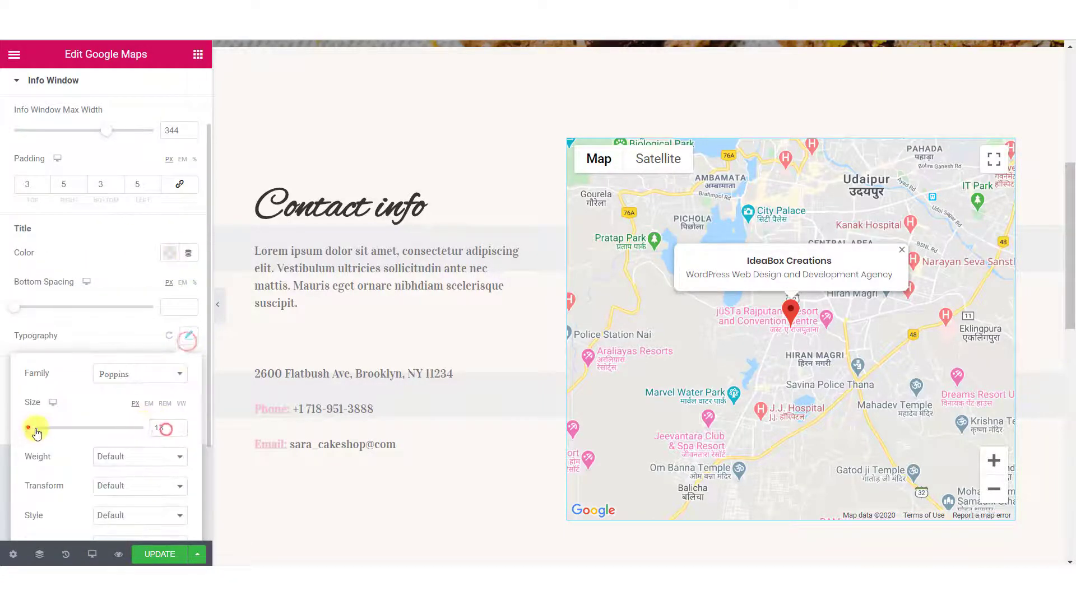
{"action": "left_click", "coordinate": [149, 308]}
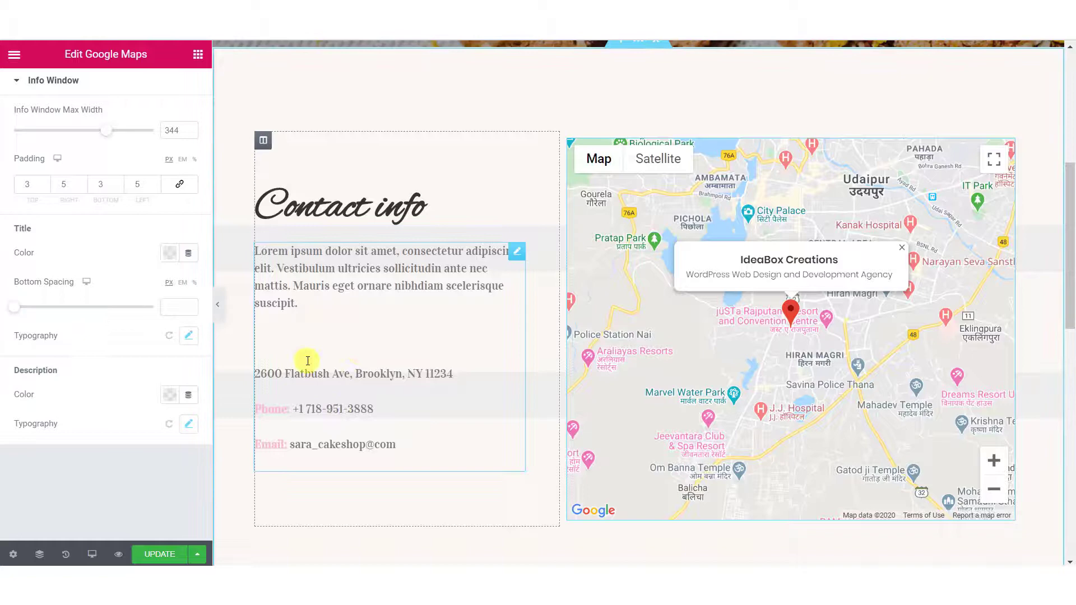
Step: Update the page, view the live Contact Us page and pan the map around the marker
{"action": "left_click", "coordinate": [168, 548]}
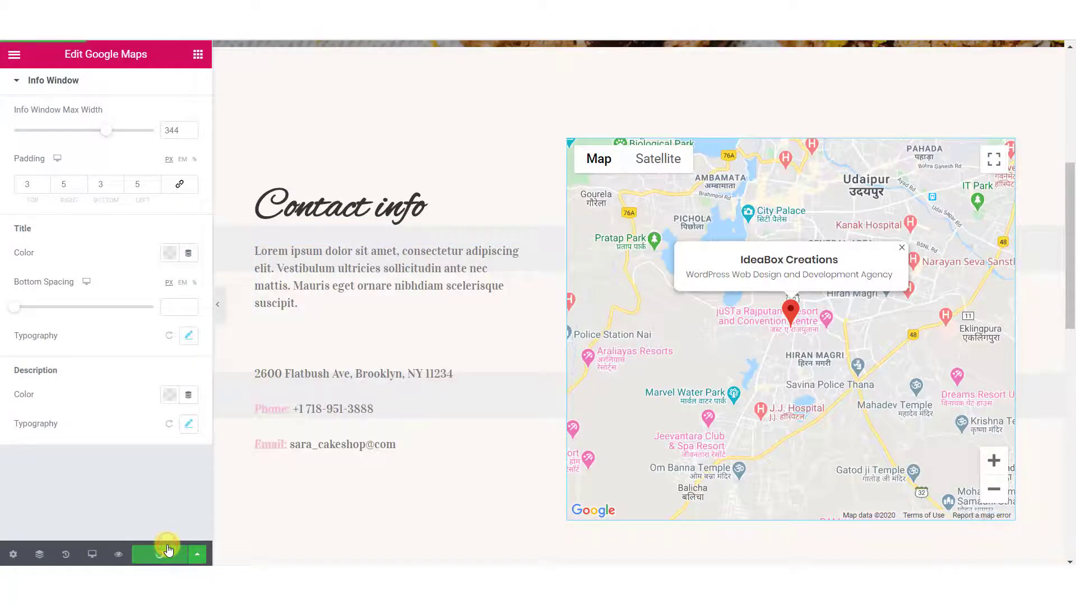
{"action": "left_click", "coordinate": [116, 555]}
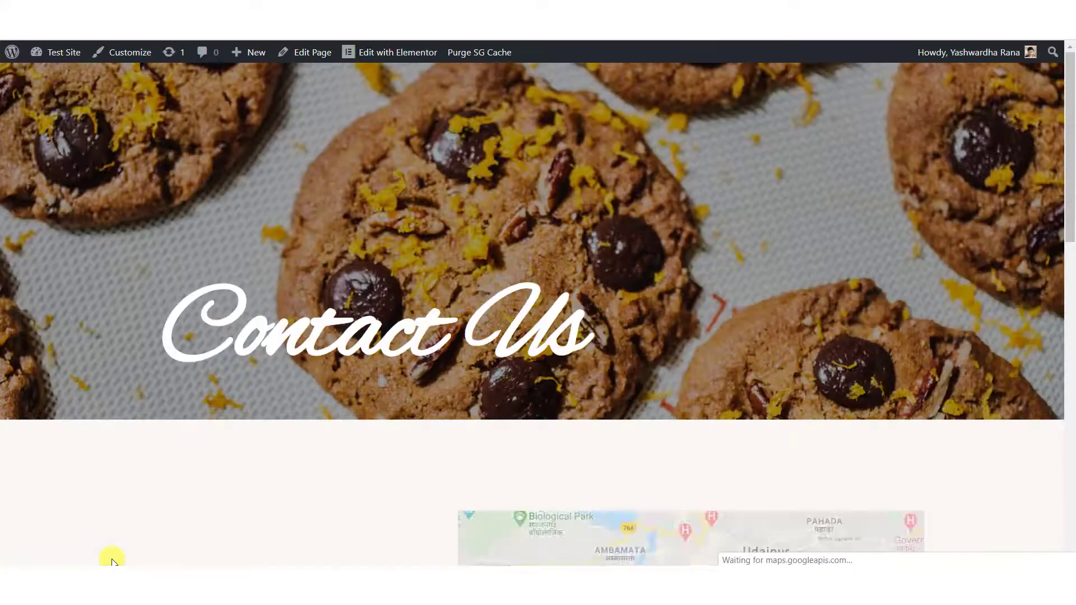
{"action": "scroll", "coordinate": [607, 356], "scroll_direction": "down", "scroll_amount": 2}
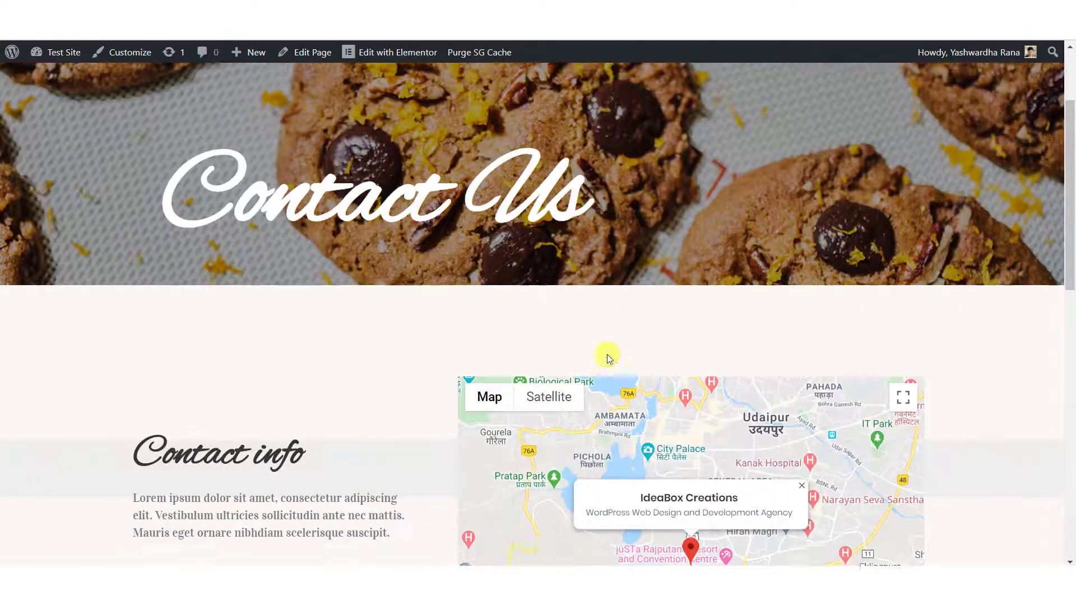
{"action": "scroll", "coordinate": [264, 335], "scroll_direction": "down", "scroll_amount": 4}
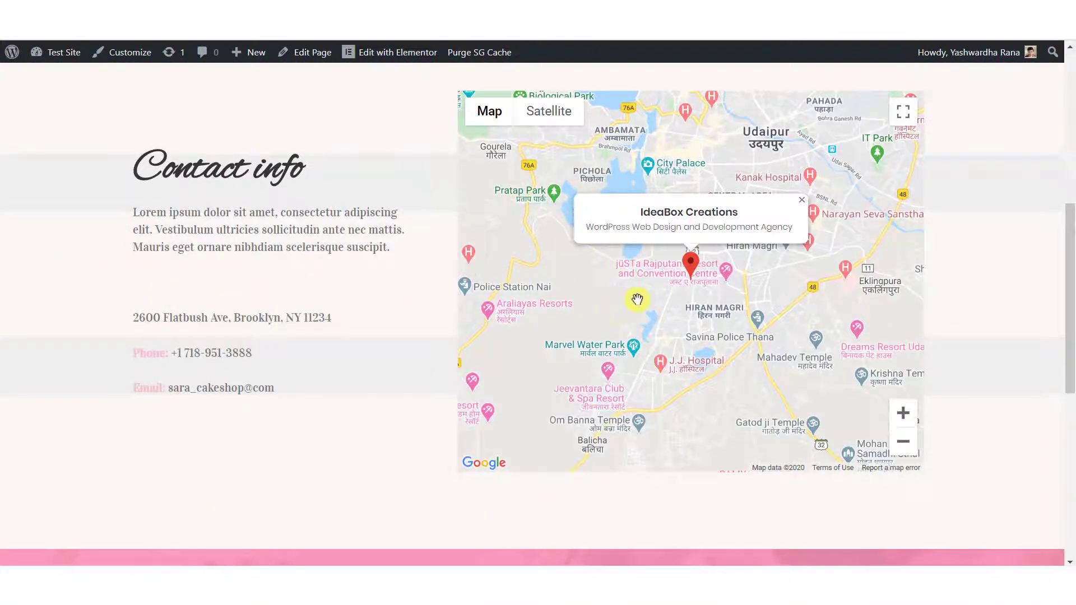
{"action": "mouse_move", "coordinate": [637, 299]}
{"action": "left_mouse_down"}
{"action": "mouse_move", "coordinate": [631, 319]}
{"action": "mouse_move", "coordinate": [626, 300]}
{"action": "mouse_move", "coordinate": [646, 293]}
{"action": "mouse_move", "coordinate": [626, 299]}
{"action": "left_mouse_up"}
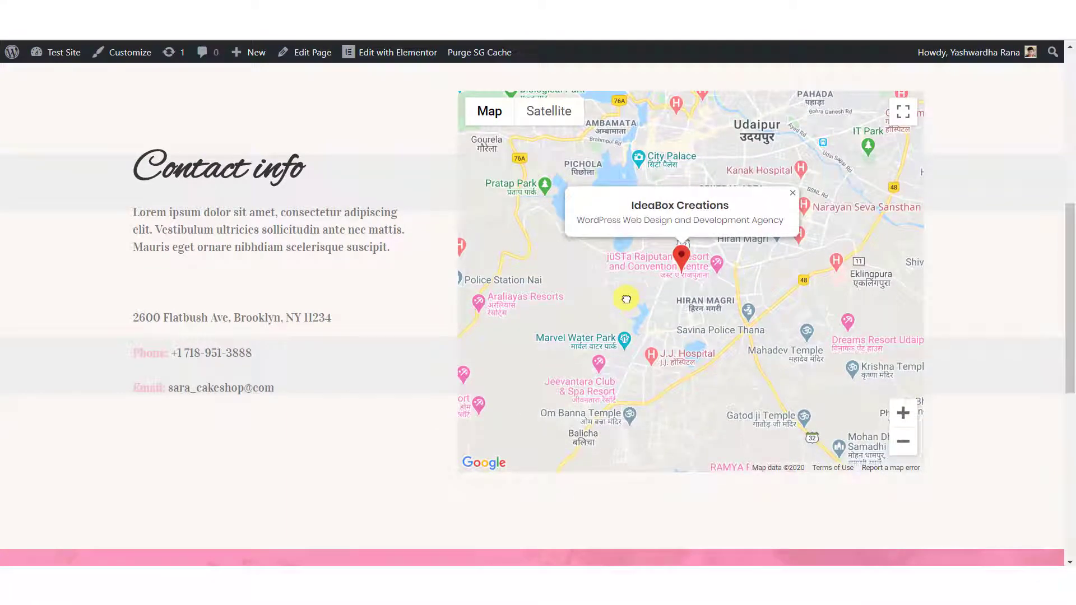